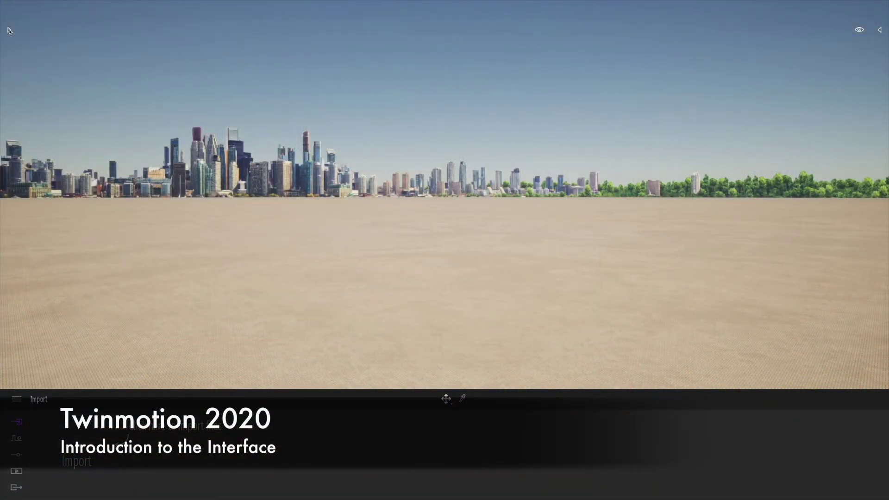
- Open the Library panel to list its asset folders, Materials through User library
click(10, 30)
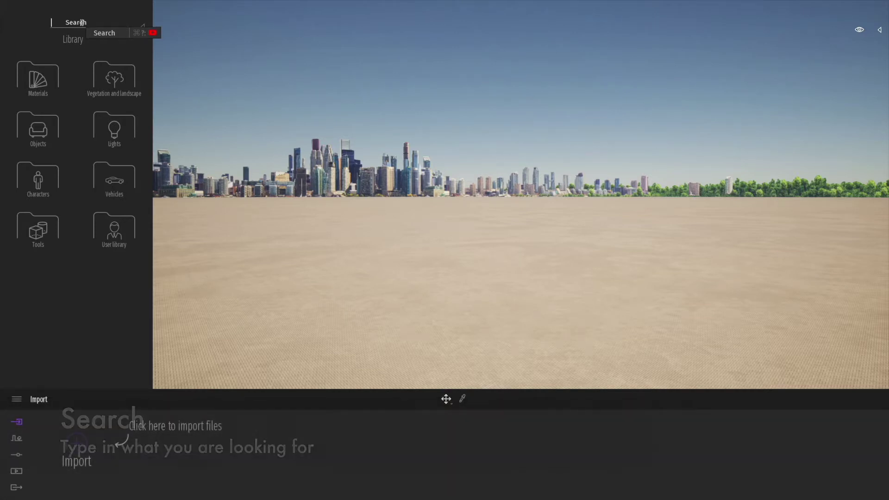
- Put the cursor in the Library search field
click(81, 25)
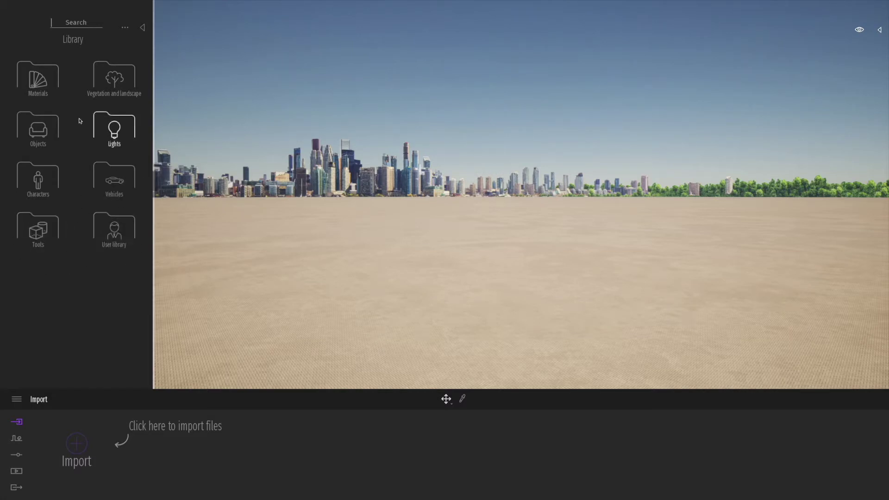
- Open the Materials category and scroll through the Glass materials
click(41, 86)
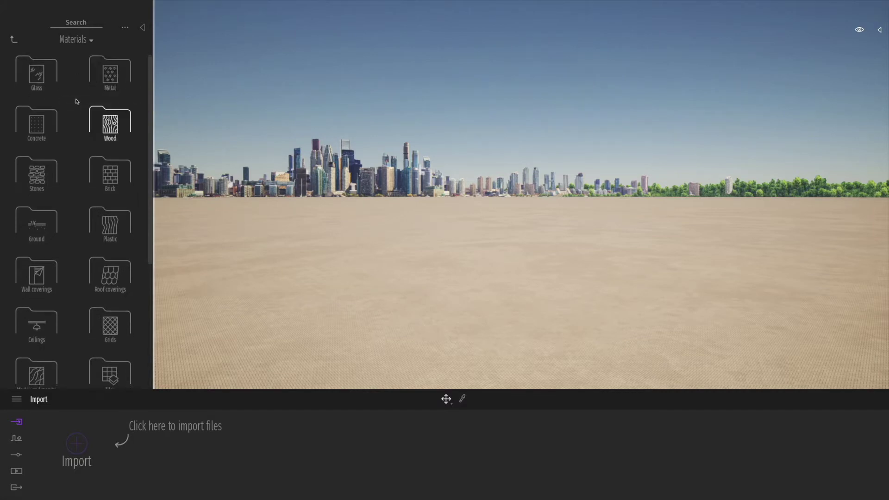
scroll(77, 101, down, 2)
scroll(76, 101, down, 4)
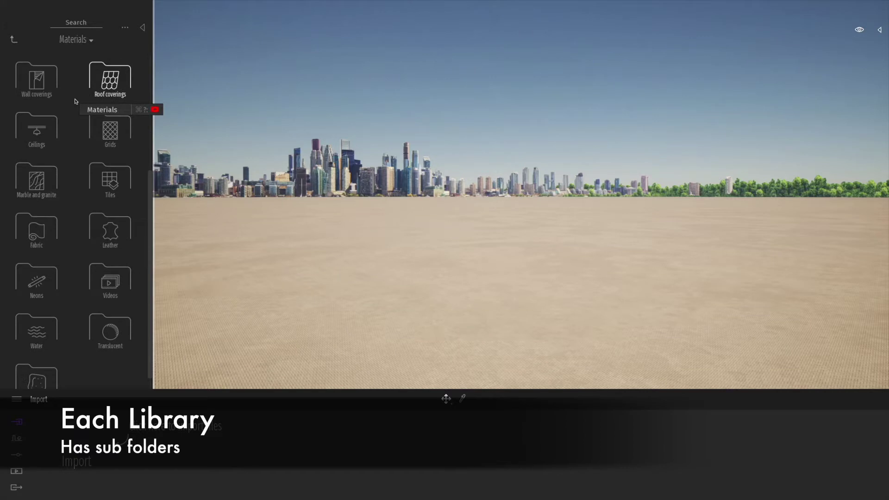
scroll(76, 101, up, 4)
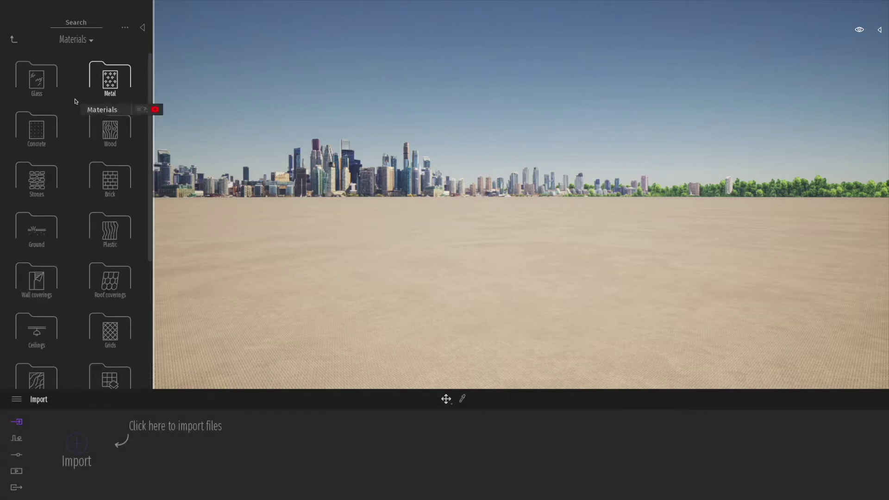
click(46, 88)
mouse_move(55, 107)
scroll(55, 108, down, 2)
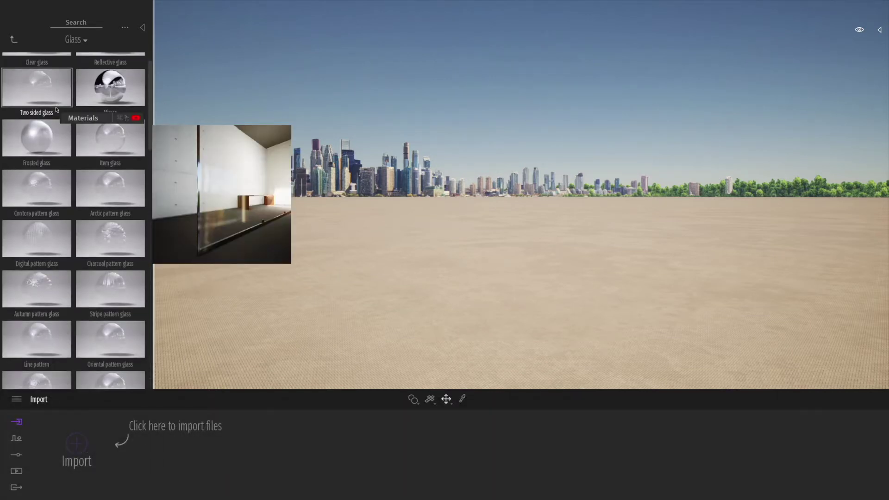
scroll(55, 107, down, 3)
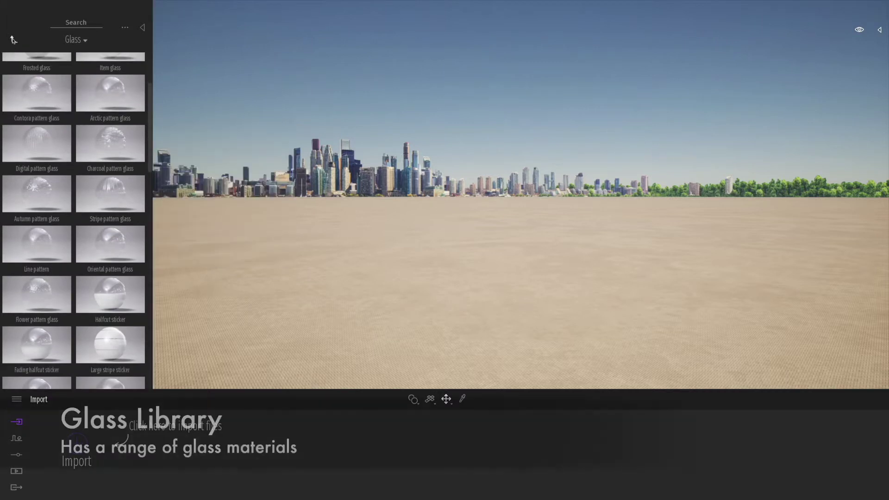
- From Concrete, apply Fine concrete 01 and then Polished concrete 02 to the ground
click(13, 40)
click(37, 139)
mouse_move(49, 142)
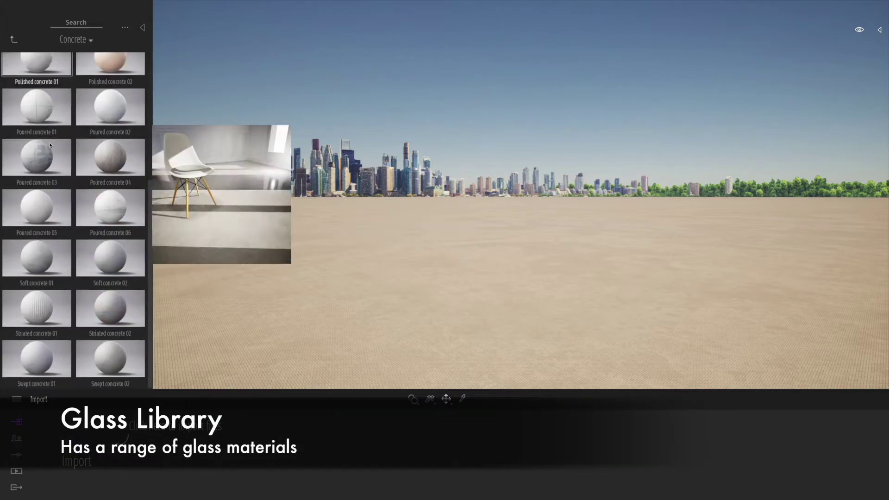
scroll(69, 171, up, 6)
mouse_move(91, 198)
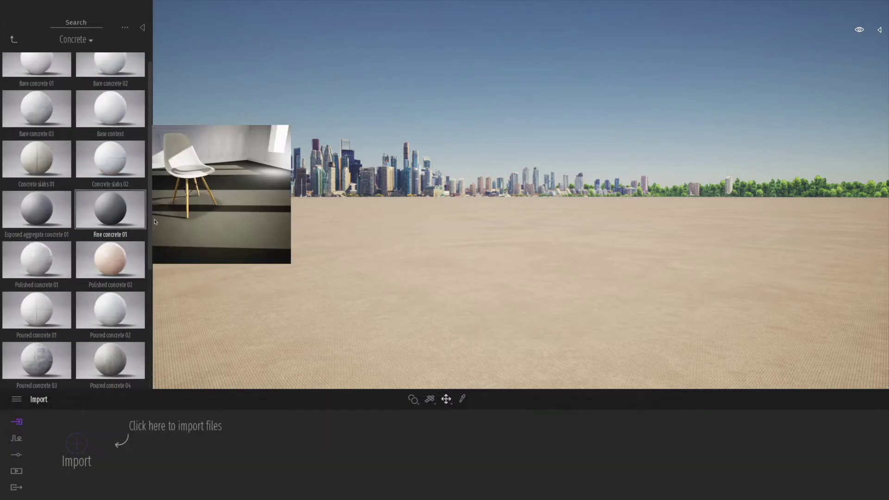
drag(155, 222, 432, 281)
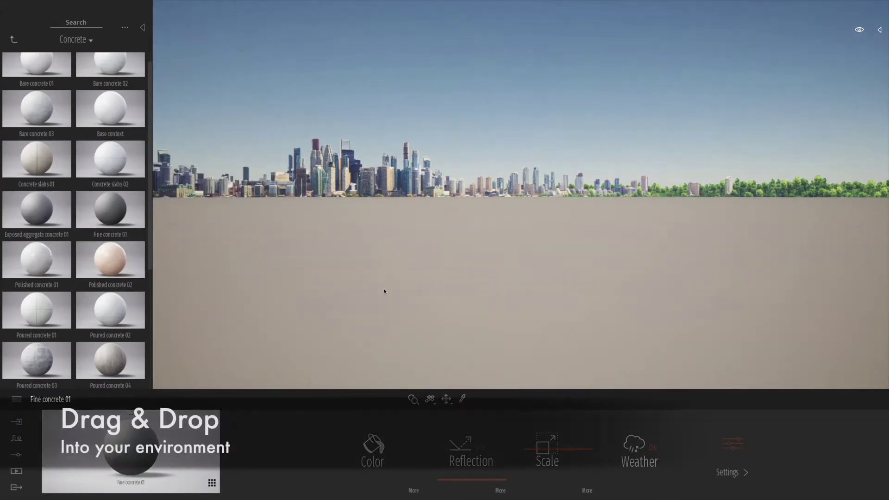
mouse_move(116, 272)
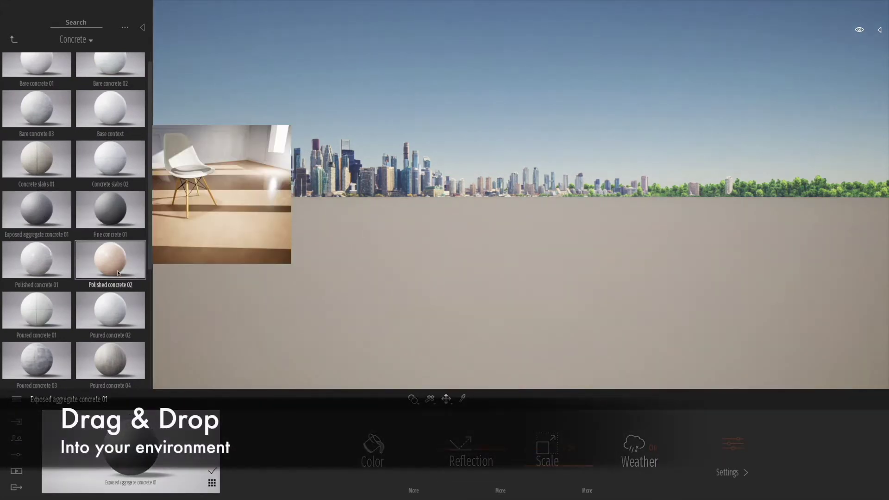
drag(117, 272, 408, 290)
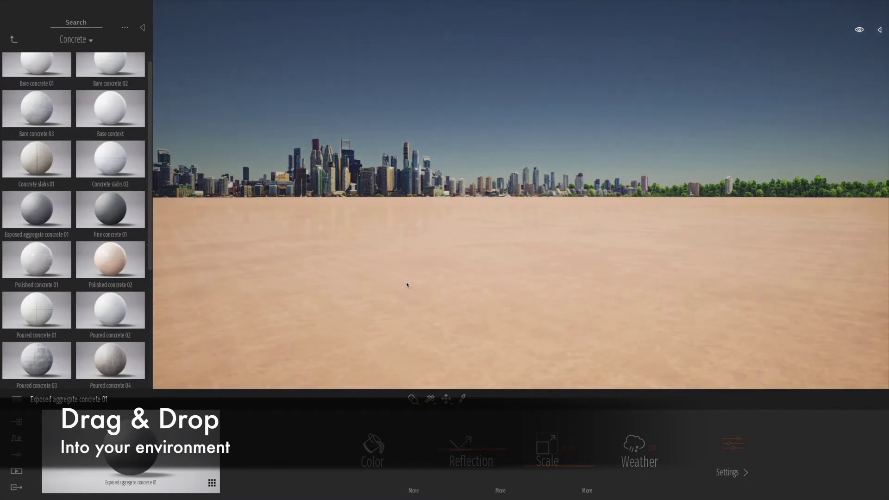
- Drag the Flat landscape from Vegetation and landscape > Landscapes into the scene
click(13, 41)
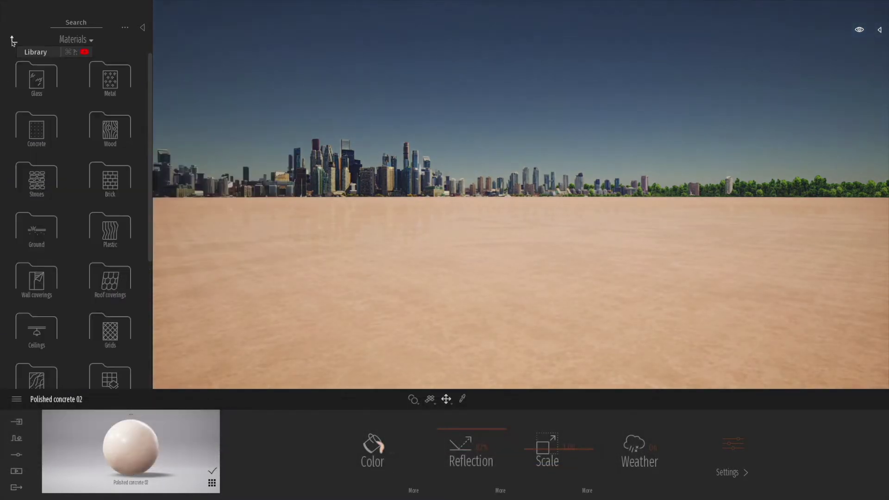
click(13, 40)
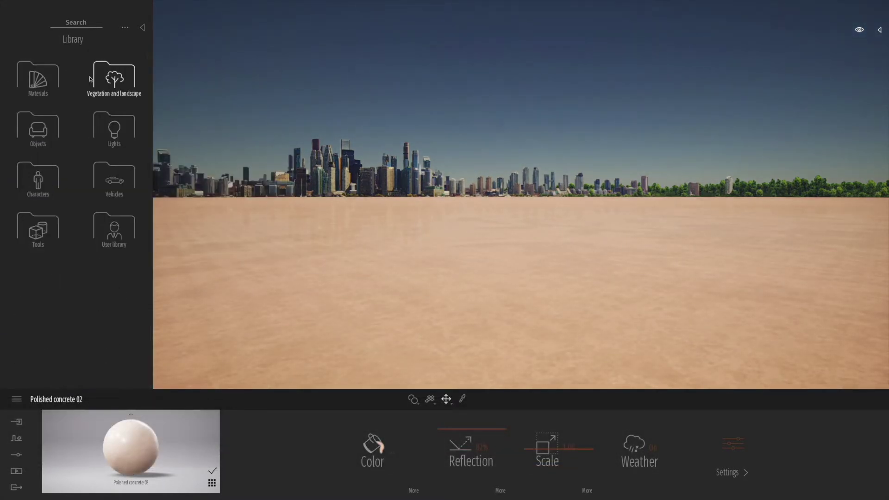
click(111, 79)
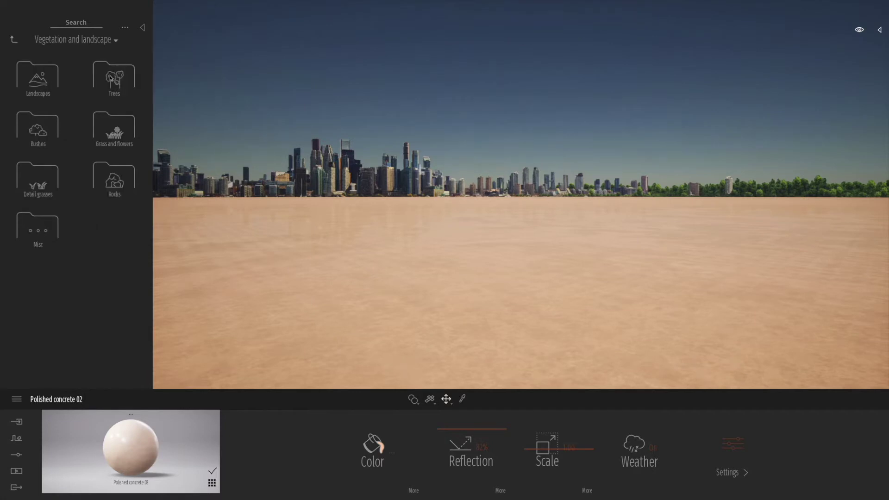
click(53, 81)
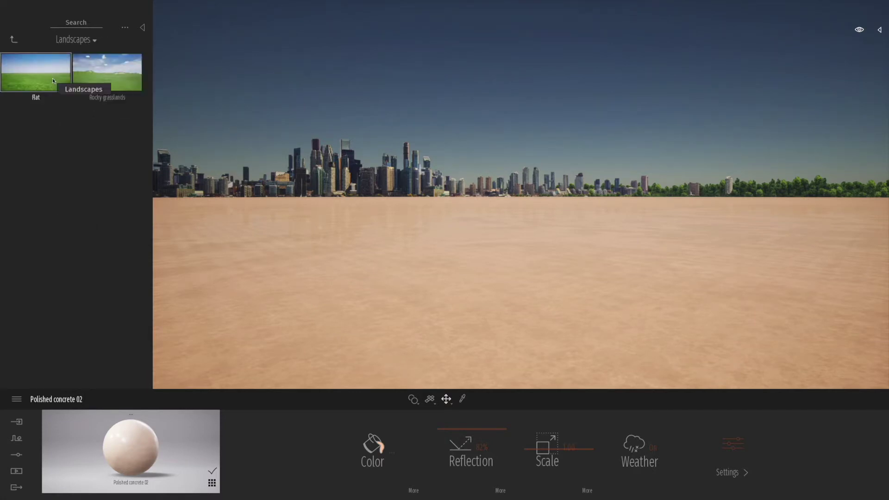
drag(53, 81, 376, 260)
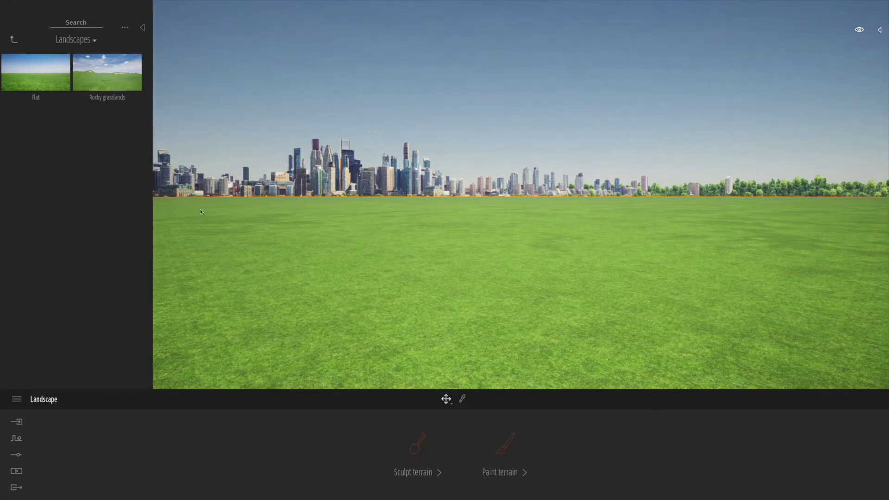
- Place a Colorado Spruce from the Trees folder on the grass at the right
click(15, 42)
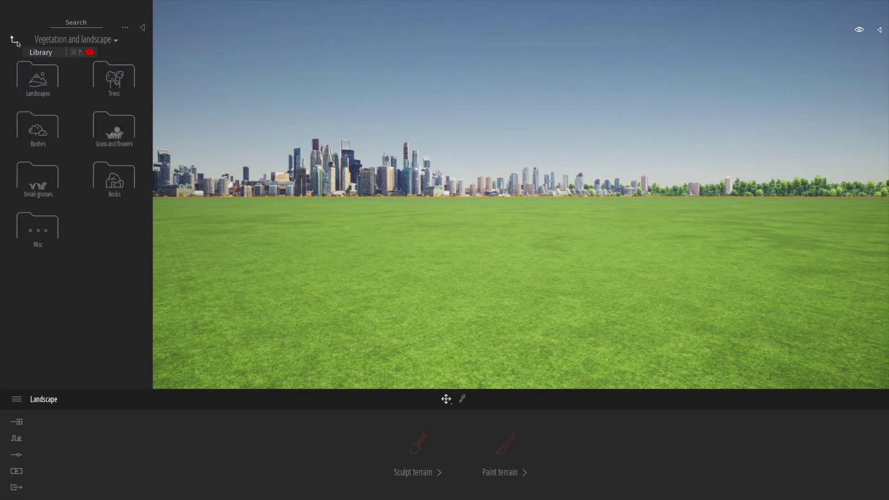
click(107, 90)
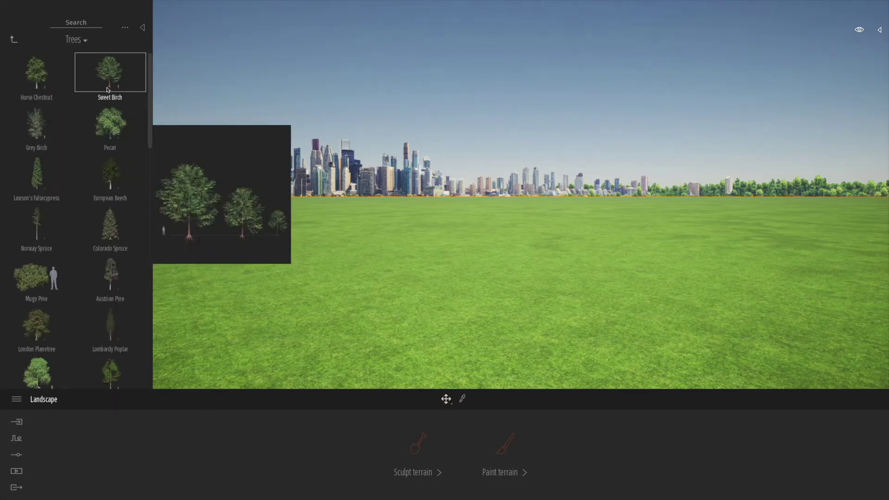
scroll(77, 123, down, 1)
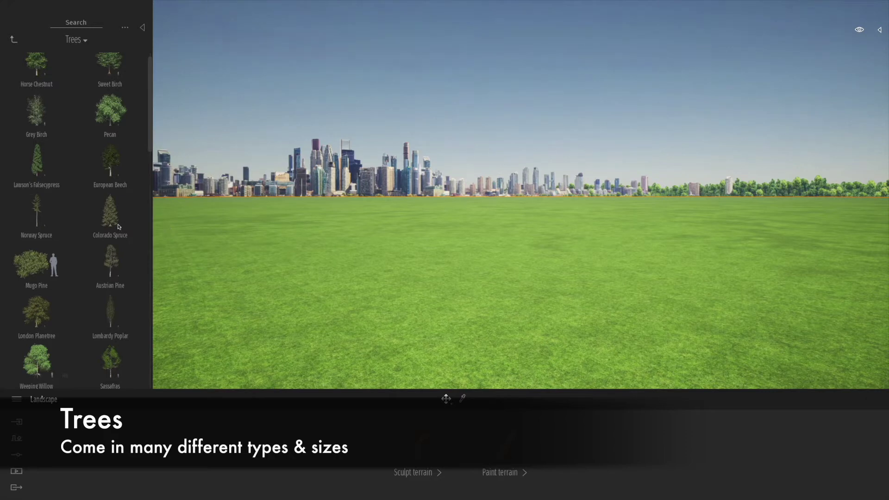
mouse_move(119, 227)
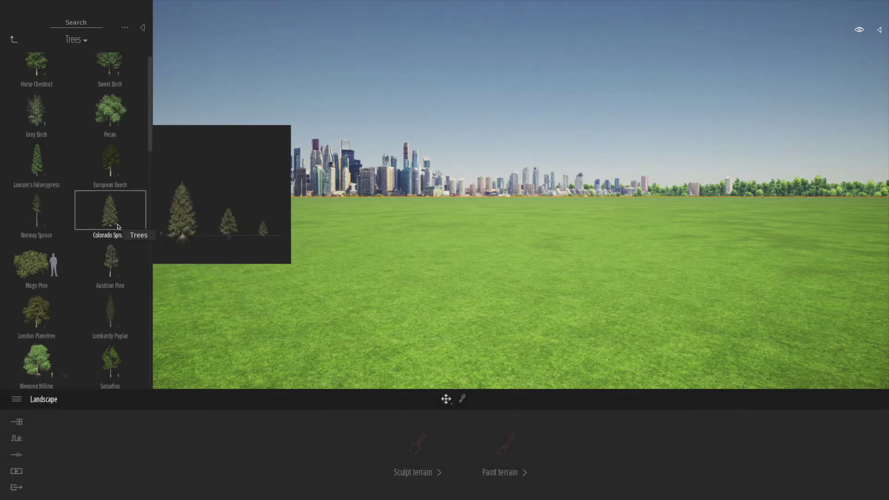
drag(111, 223, 746, 356)
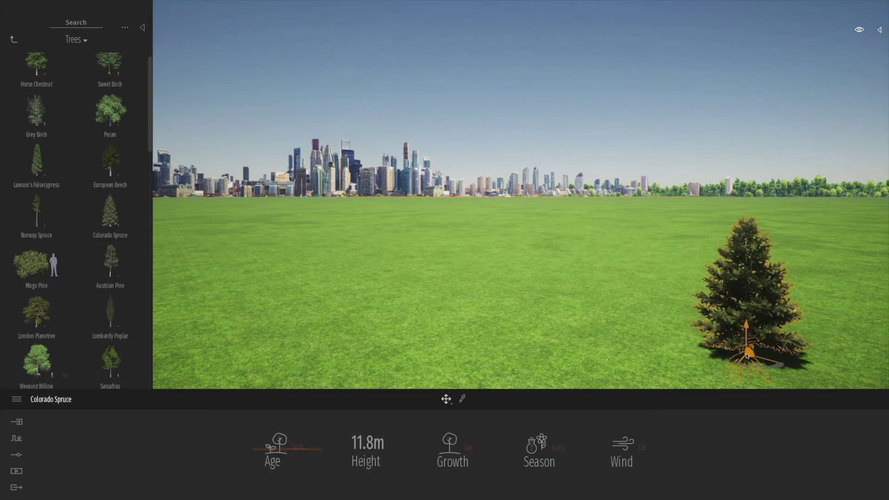
- Browse the Bushes, Grass and flowers, and Detail grasses vegetation folders
click(13, 41)
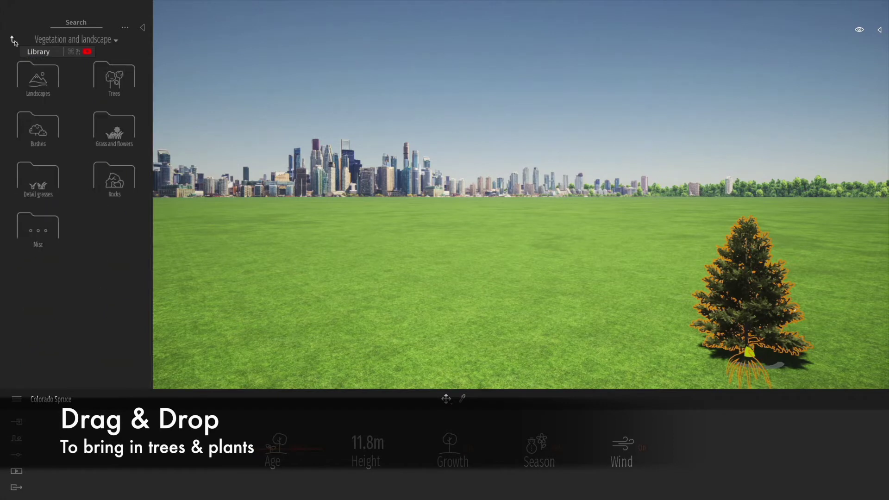
click(46, 139)
scroll(71, 138, down, 10)
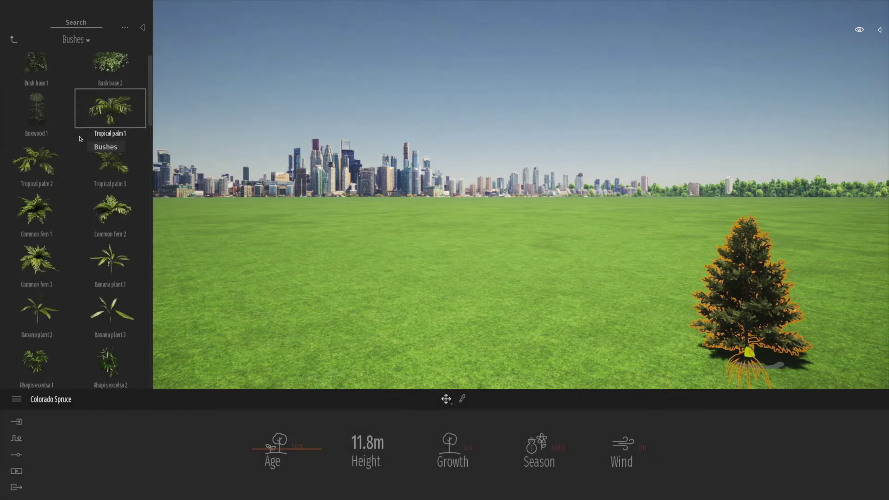
scroll(71, 134, down, 10)
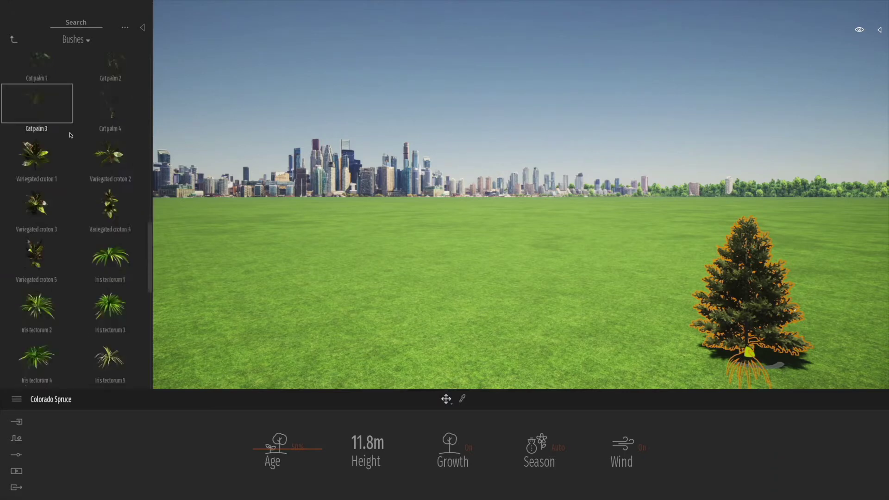
click(14, 41)
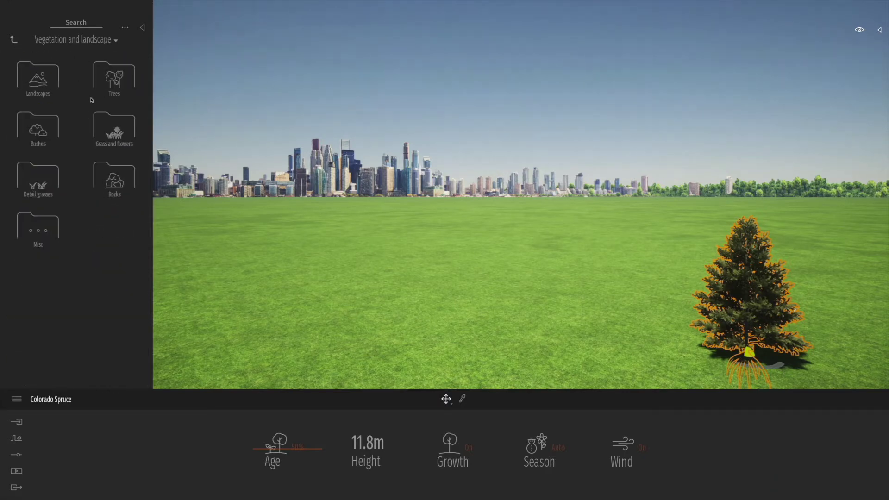
click(111, 137)
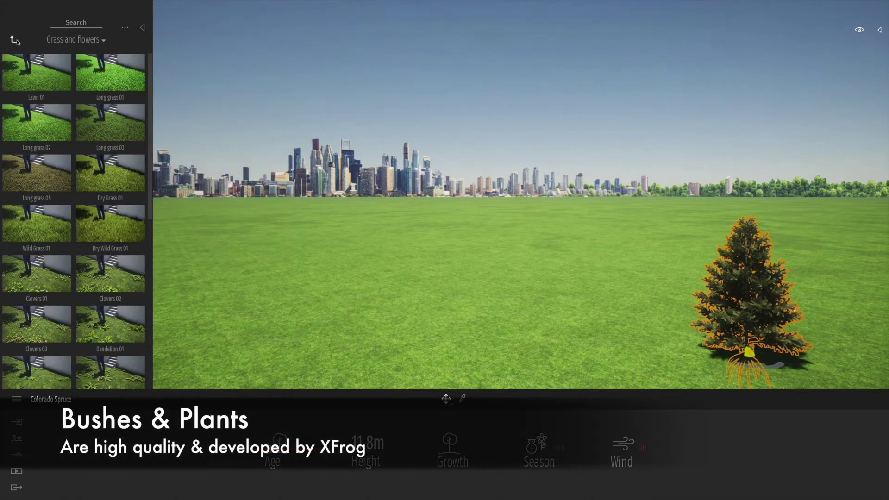
click(14, 40)
click(38, 178)
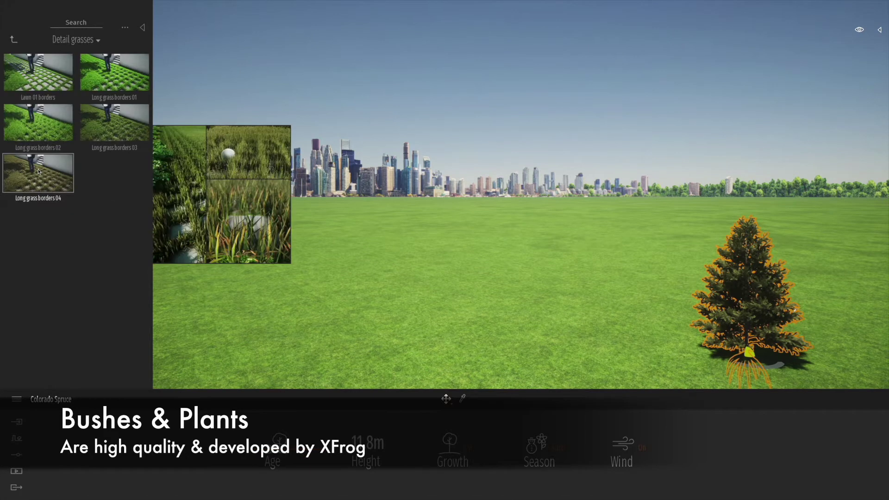
- Drop a flat rock from Rocks onto the lawn, then move it beside the spruce
click(14, 39)
click(113, 178)
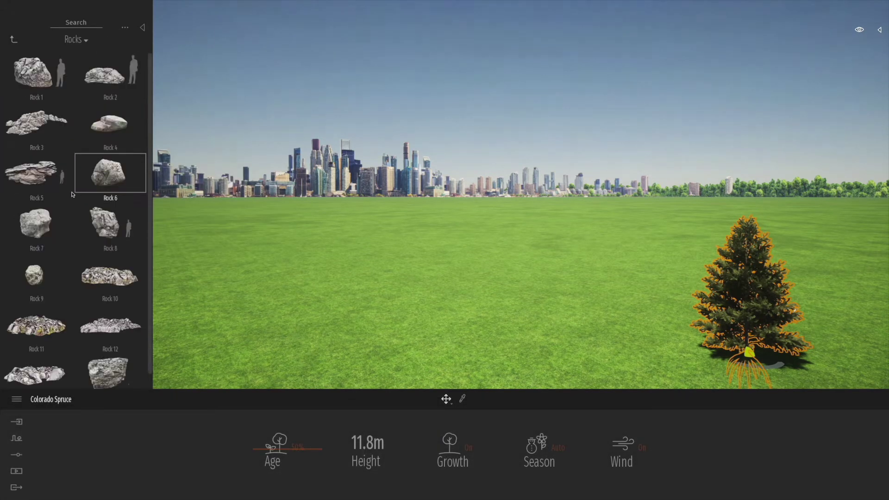
drag(32, 173, 599, 263)
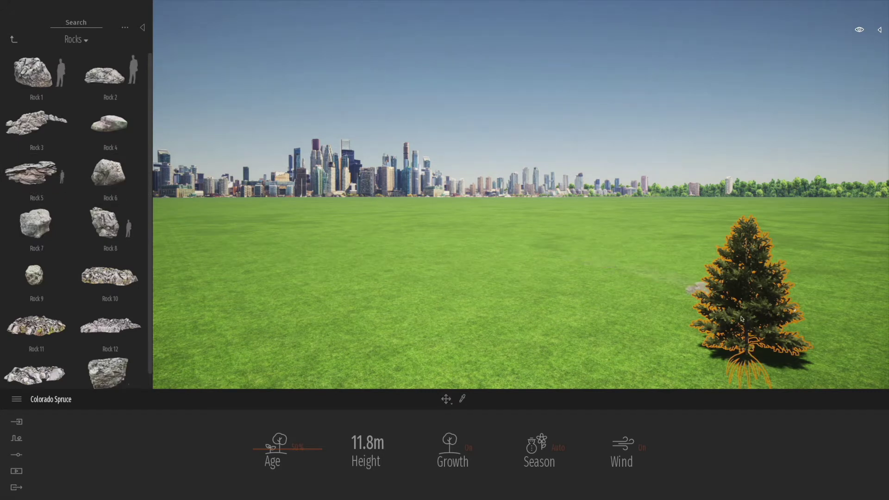
drag(793, 344, 825, 328)
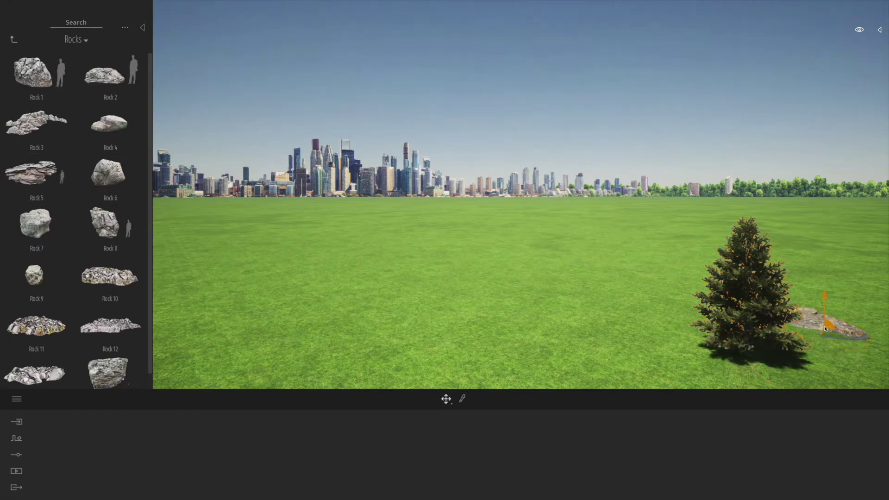
- Look through the Misc vegetation collection and return to Vegetation and landscape
click(14, 39)
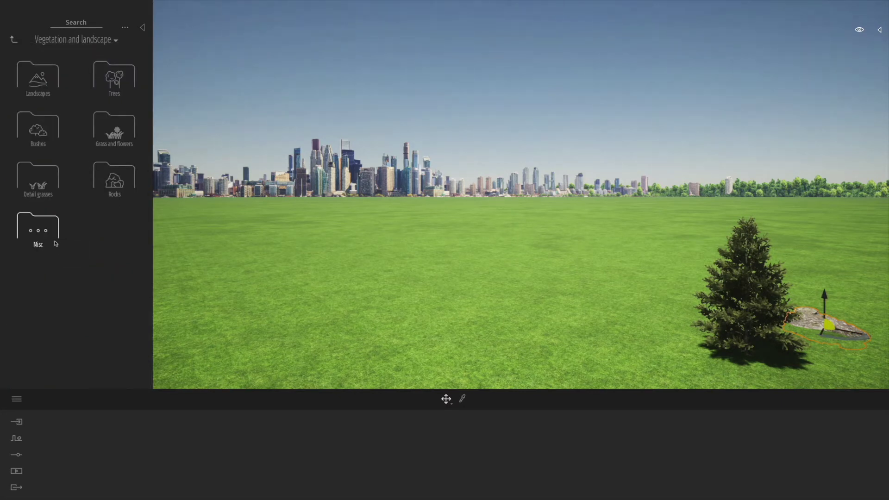
click(38, 227)
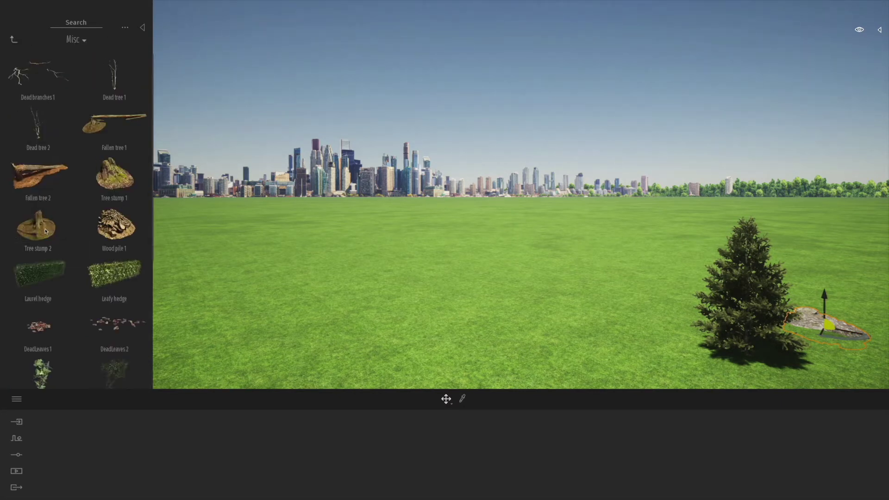
click(14, 41)
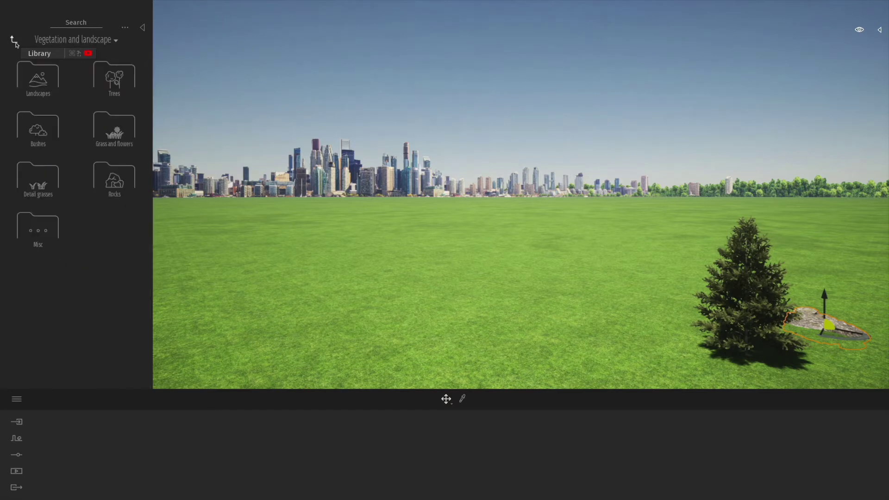
- Navigate to the Objects > Home > Livingroom collection
click(15, 43)
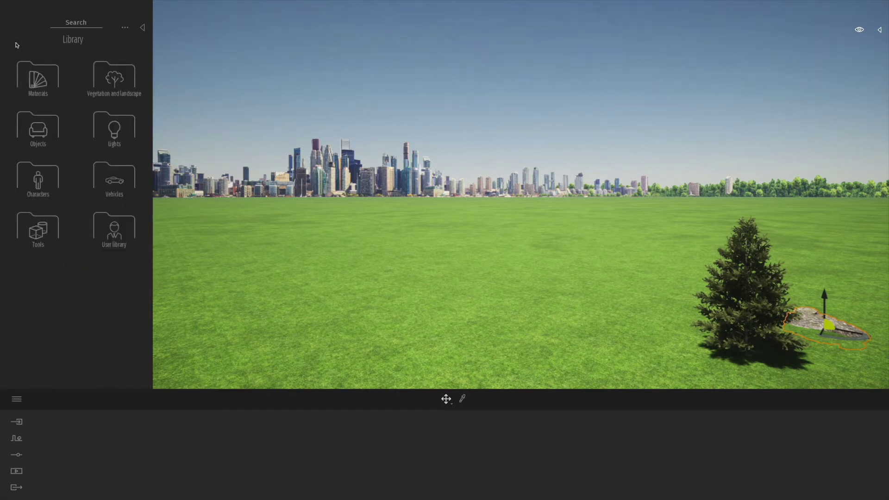
click(38, 134)
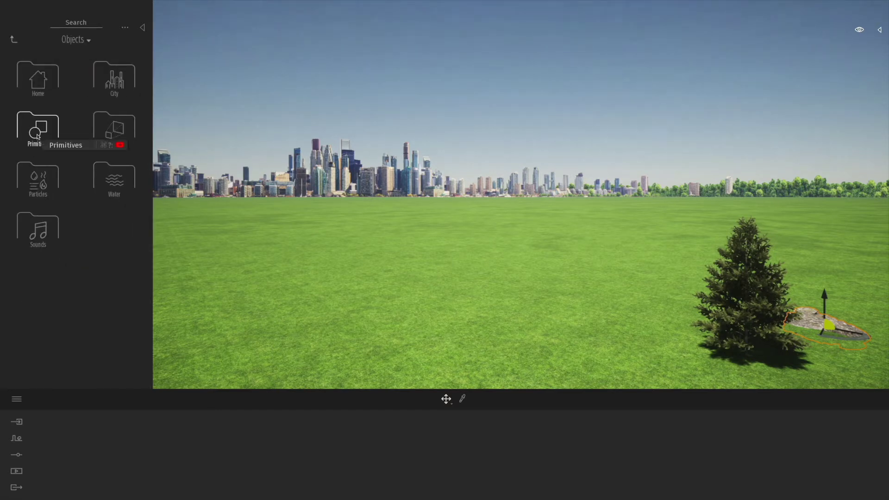
click(49, 75)
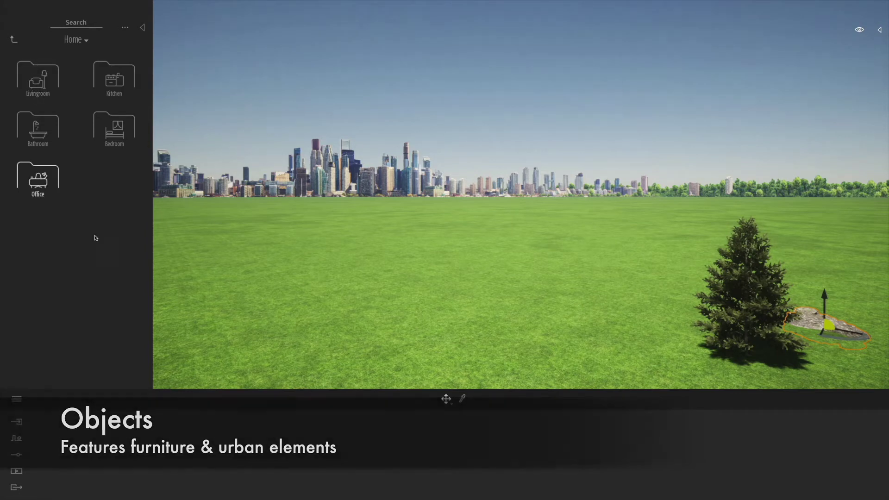
click(42, 86)
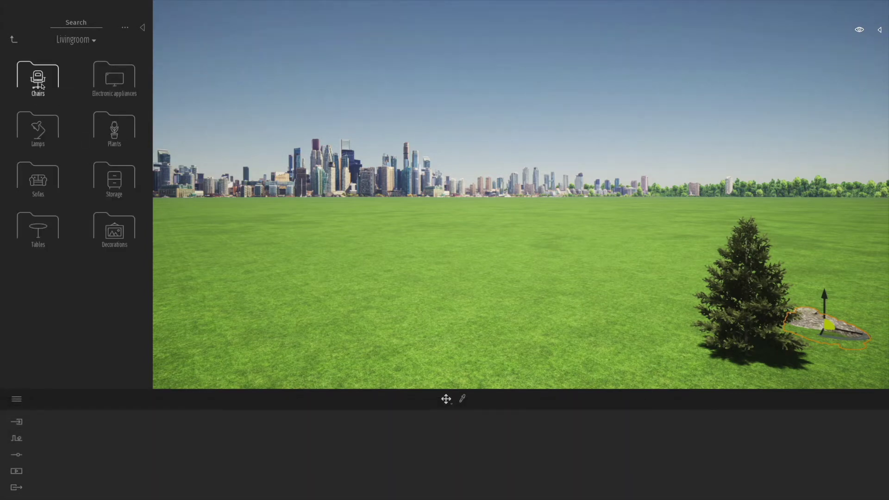
- Browse the living room chairs and lamps, then return to the Objects folders
click(42, 86)
scroll(37, 85, down, 1)
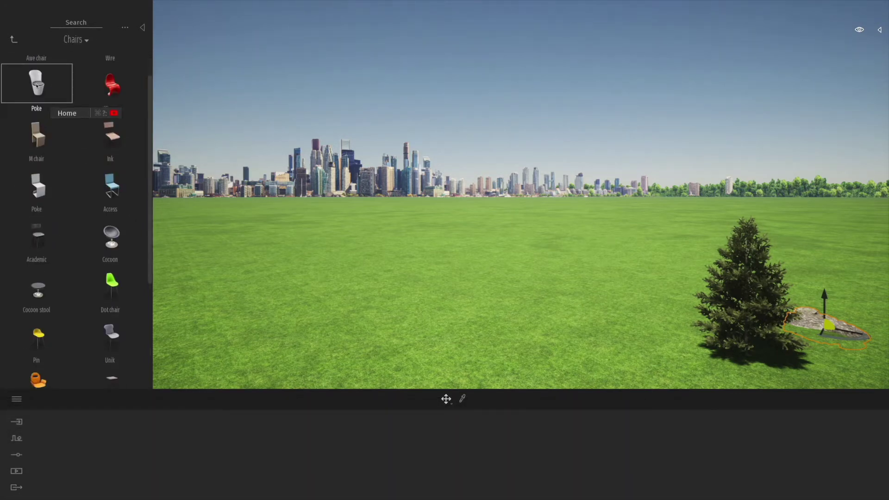
click(14, 40)
click(38, 124)
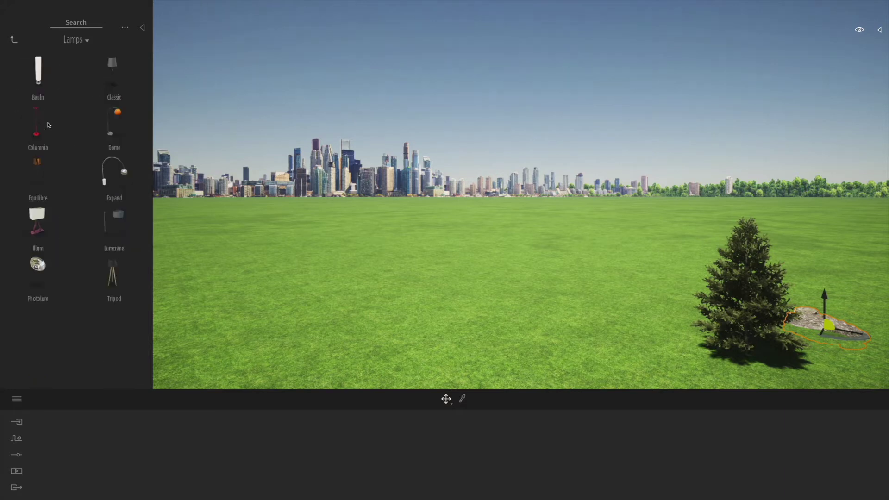
click(12, 40)
click(12, 40)
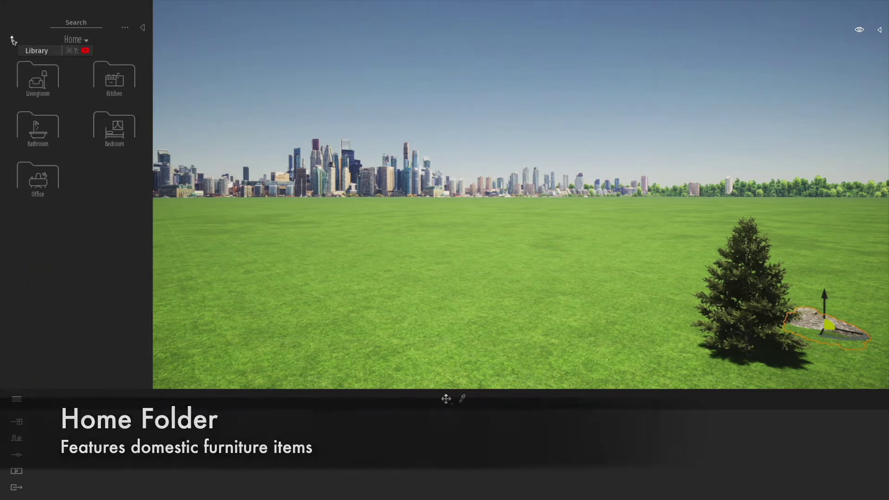
click(12, 40)
- Look through the City benches, then return to the Objects folders
click(110, 79)
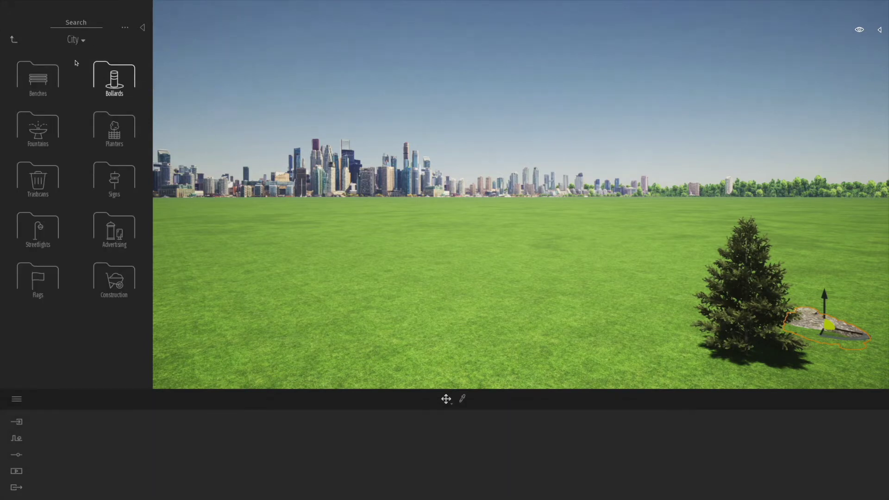
click(52, 81)
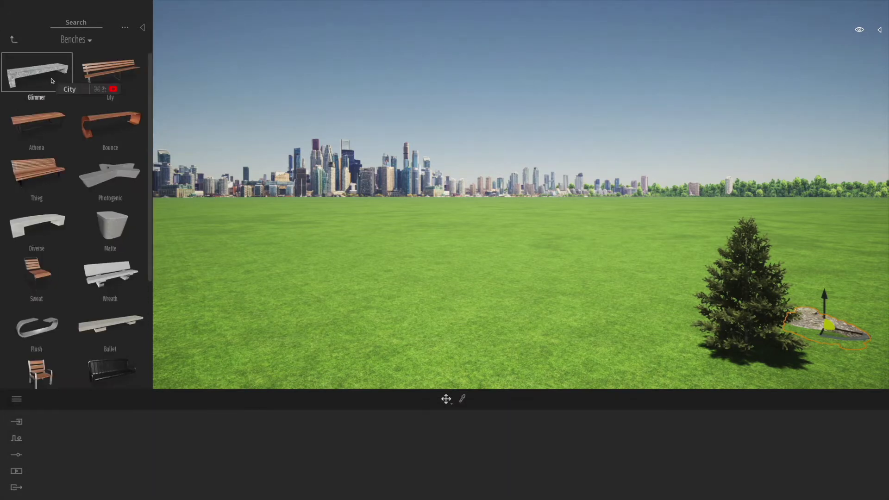
click(12, 39)
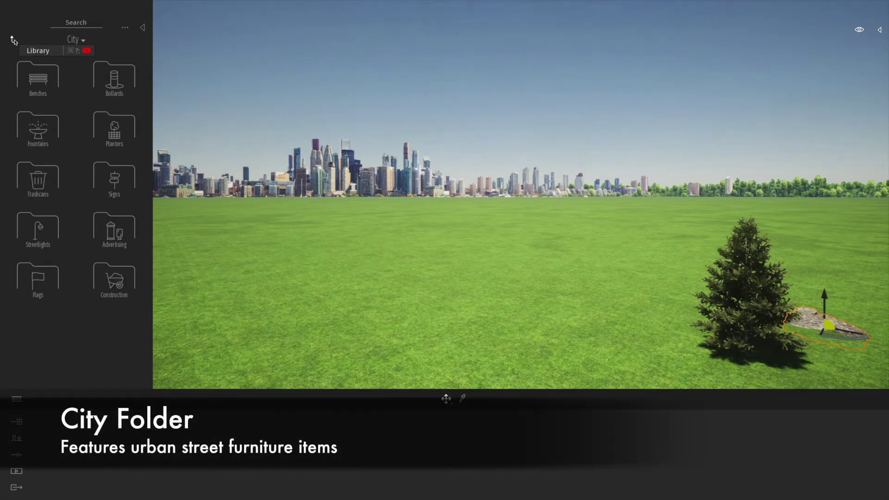
click(13, 40)
- Place a Box 10m primitive on the lawn left of the spruce
click(37, 125)
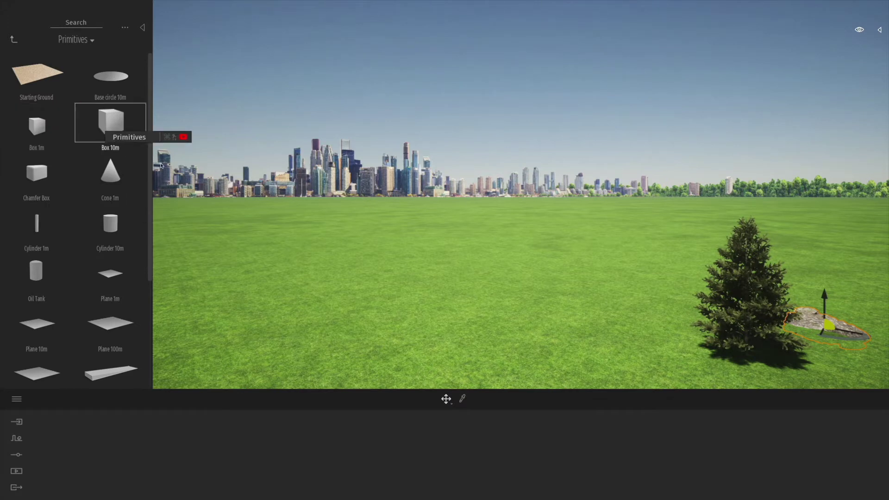
drag(110, 122, 493, 330)
click(14, 39)
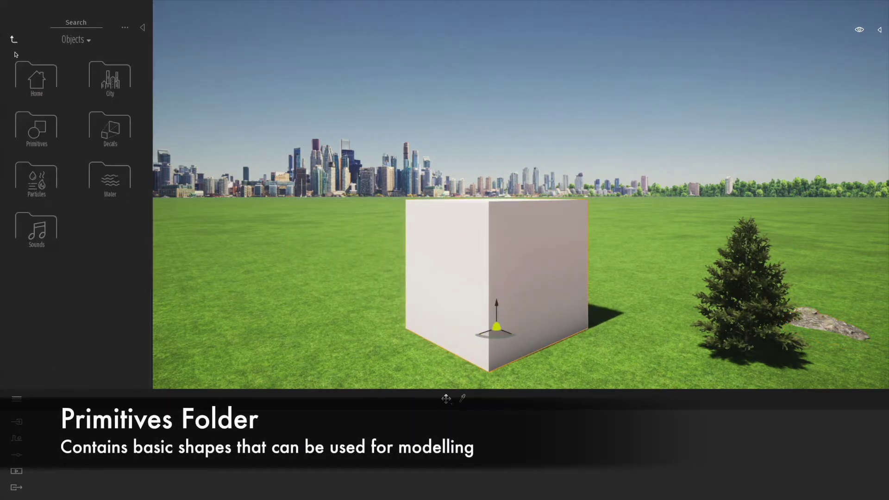
- Browse the Objects Decals, Particles, Water and Sounds collections
click(114, 128)
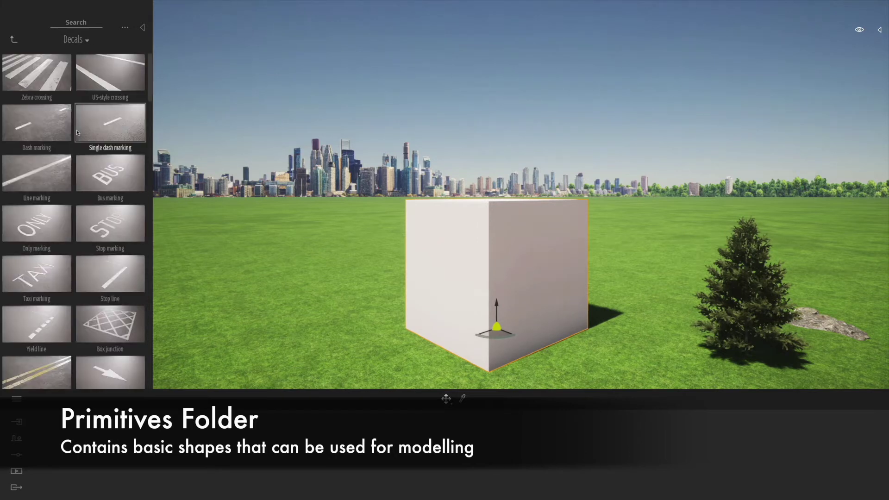
click(14, 41)
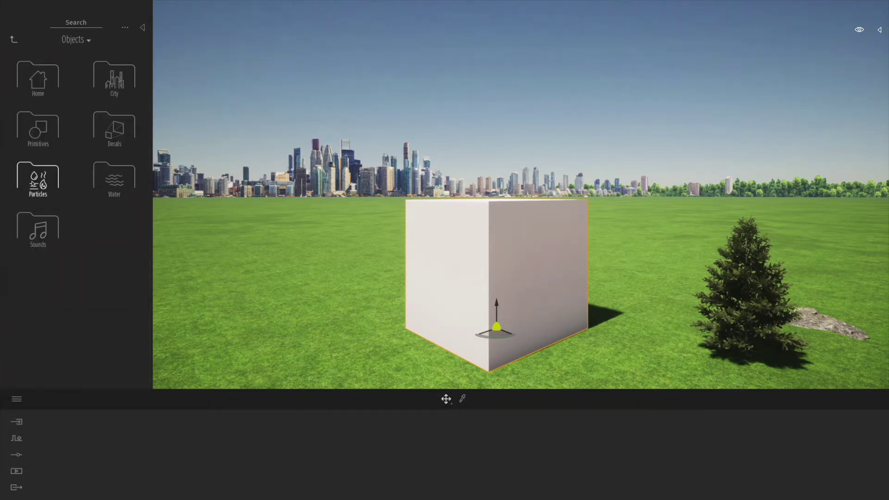
click(33, 183)
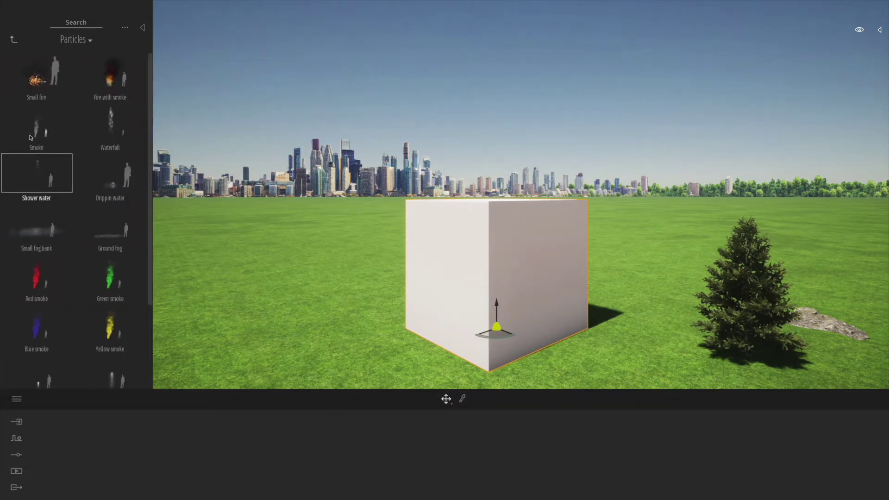
click(13, 40)
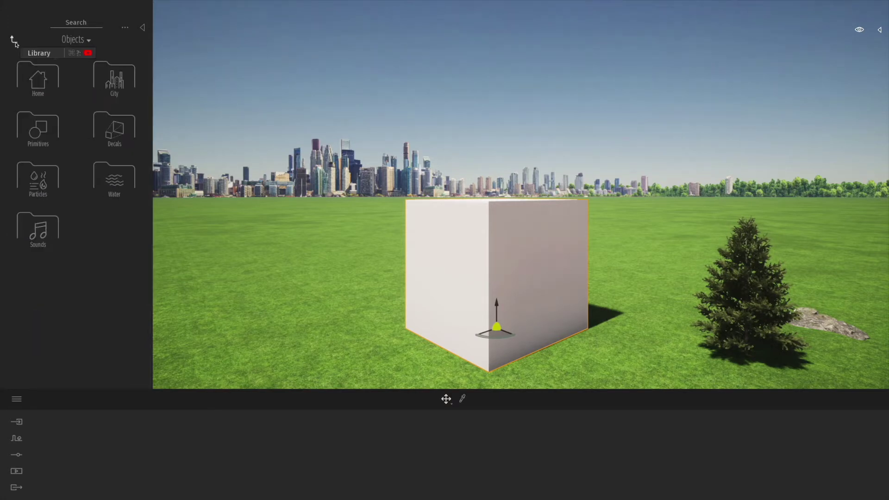
click(106, 185)
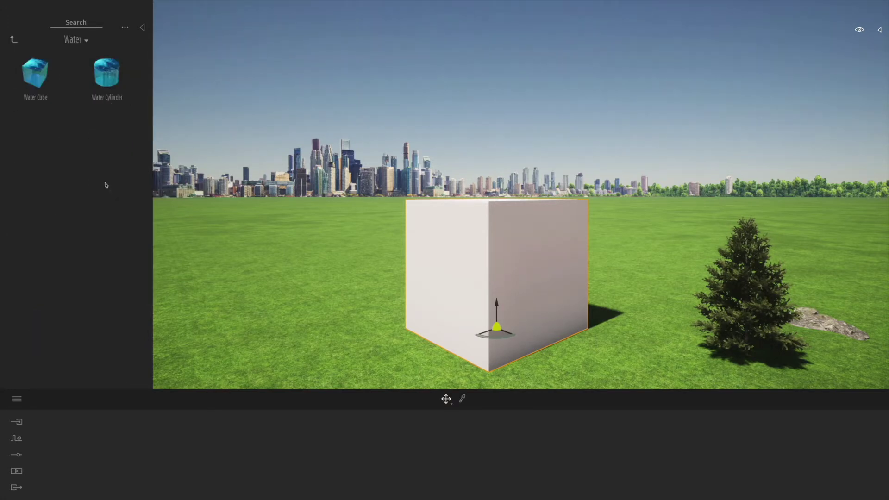
click(13, 40)
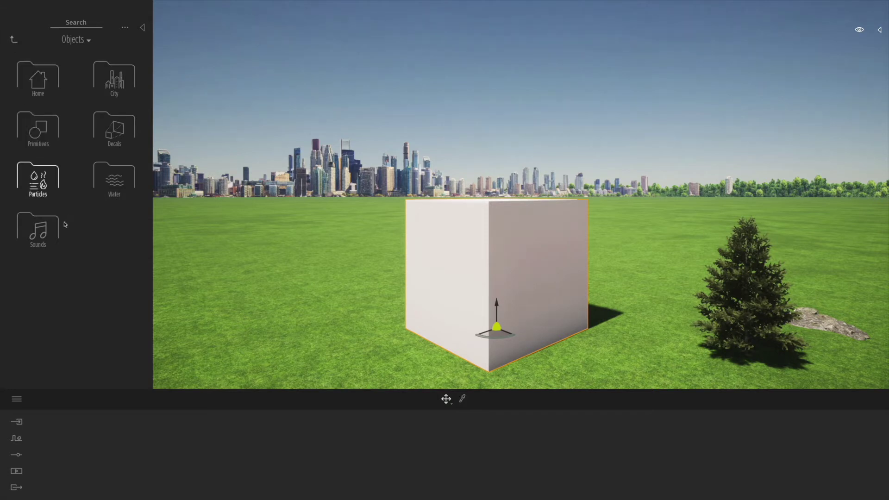
click(38, 229)
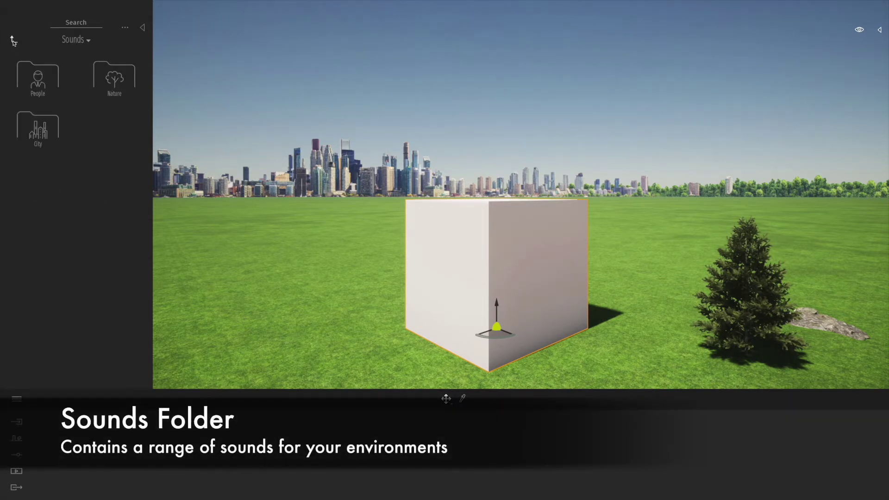
click(13, 40)
- Scroll through the Lights IES presets, select IES 18, and return to the library root
click(13, 40)
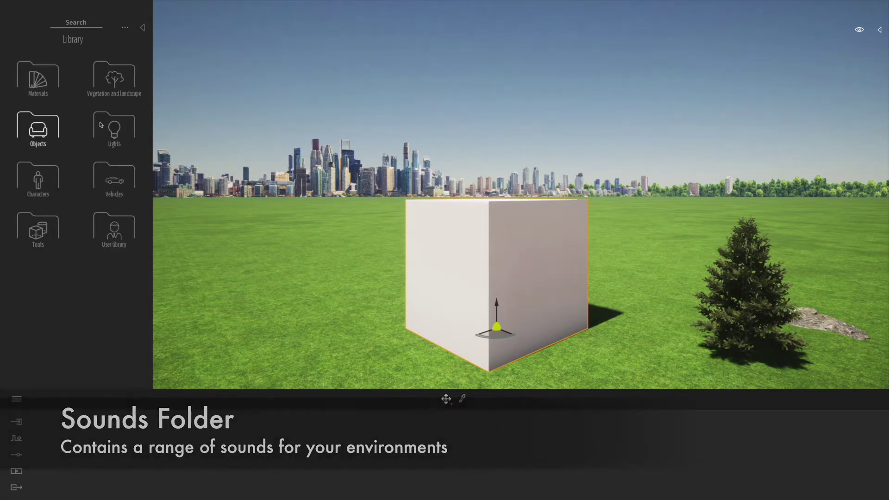
click(102, 126)
scroll(70, 146, down, 2)
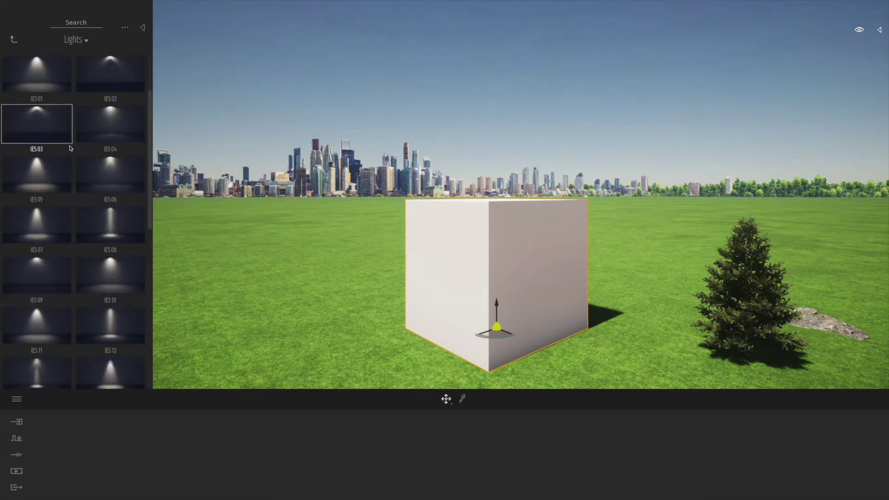
scroll(70, 148, down, 5)
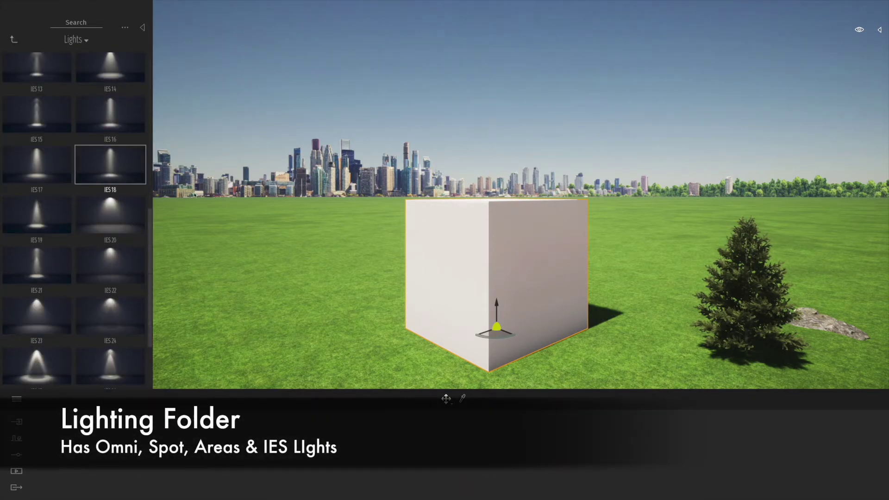
click(286, 252)
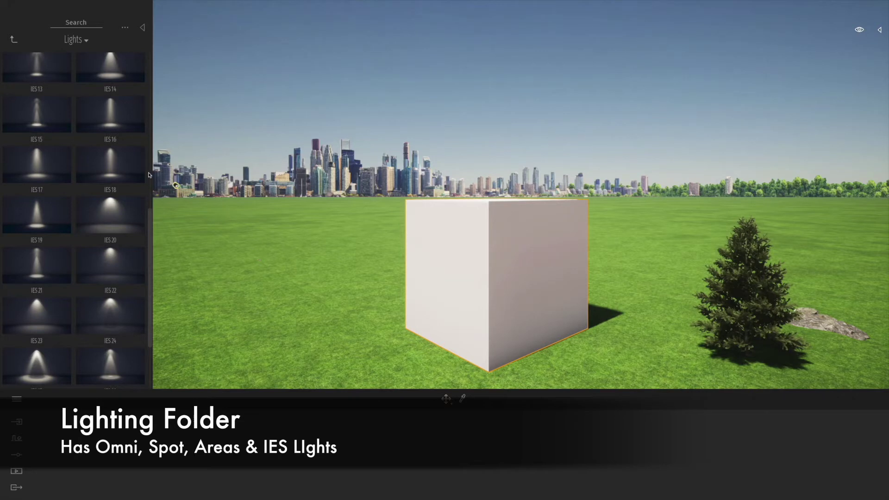
scroll(78, 92, up, 1)
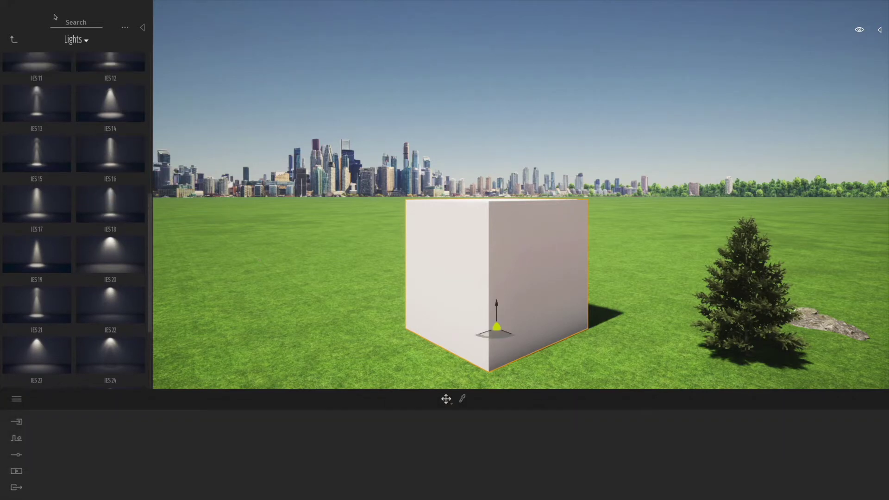
click(13, 41)
- Scroll through the Characters Animated Humans and Posed humans collections
click(37, 180)
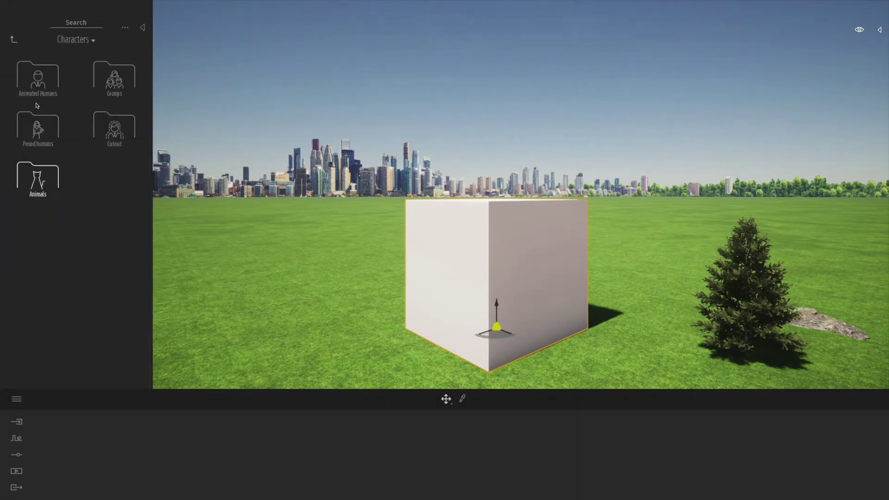
click(38, 85)
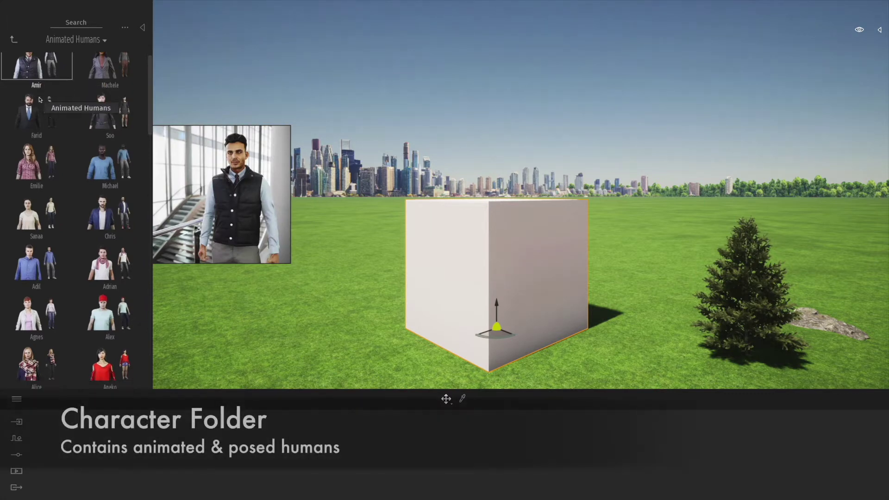
mouse_move(40, 102)
scroll(40, 102, down, 2)
scroll(40, 104, down, 3)
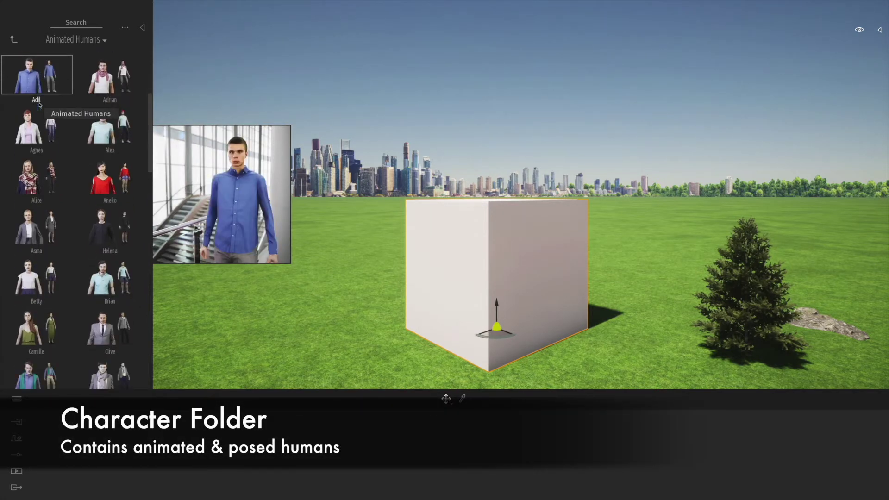
scroll(40, 105, down, 3)
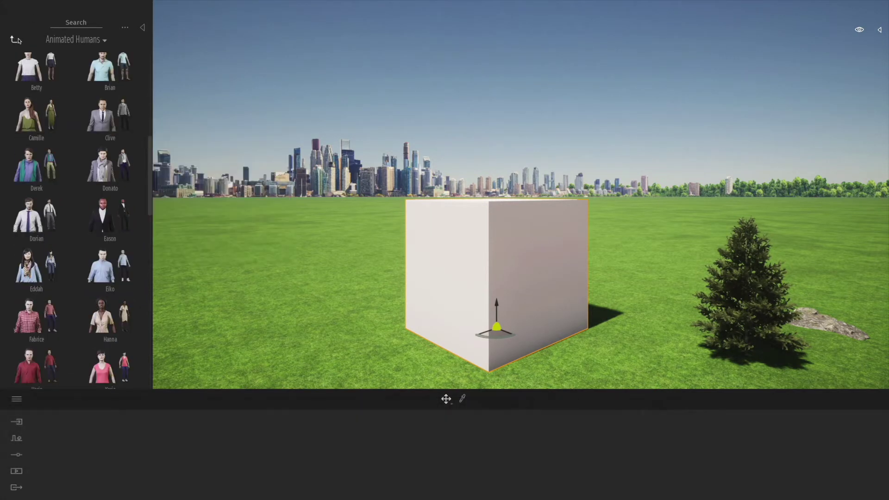
click(14, 40)
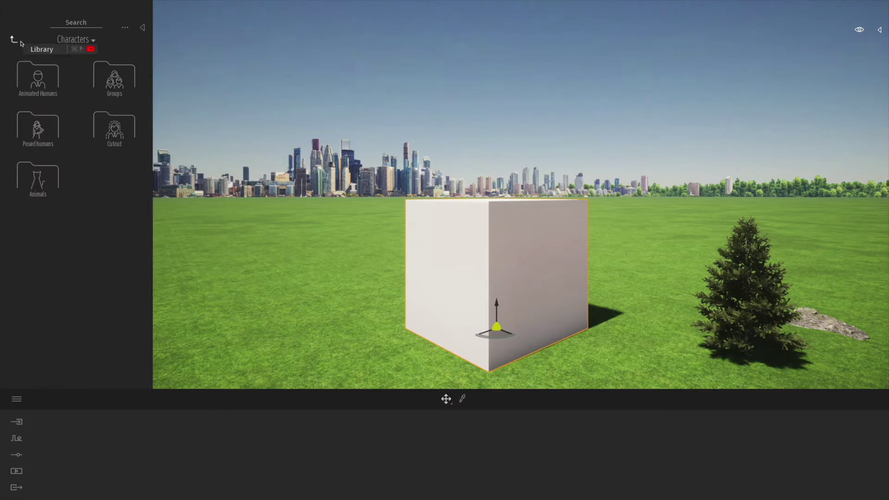
click(47, 136)
mouse_move(49, 137)
scroll(48, 138, down, 5)
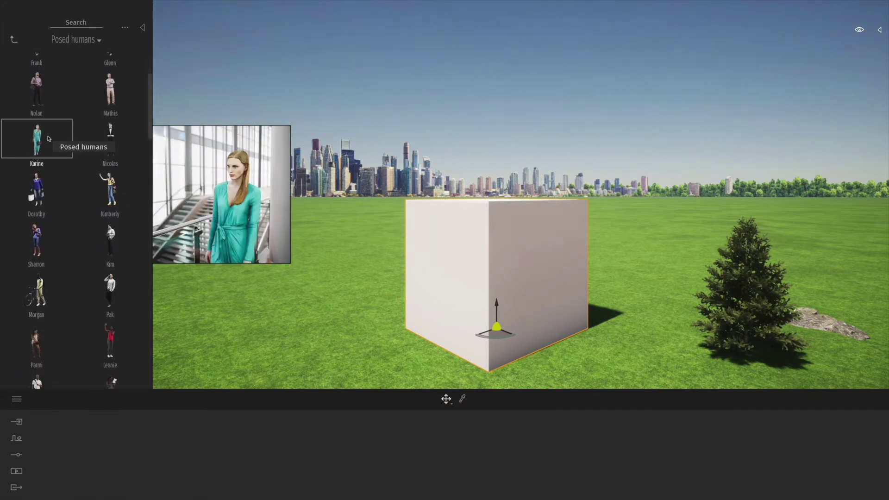
scroll(48, 138, down, 3)
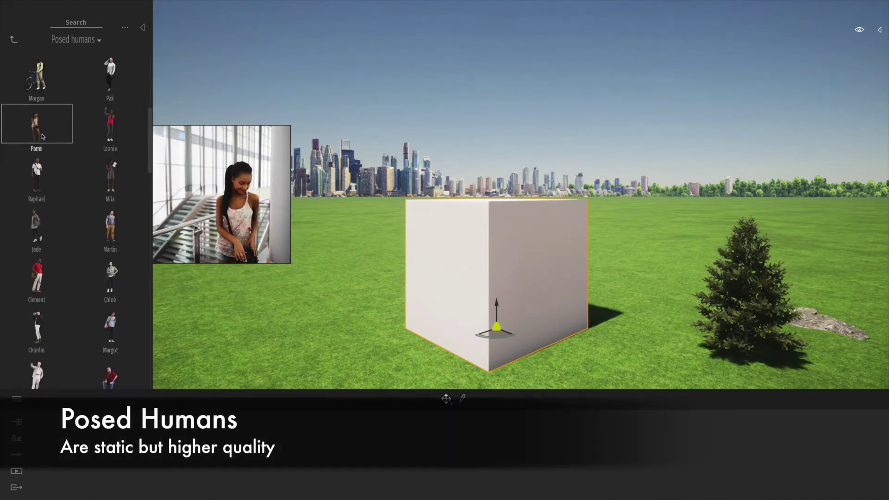
click(15, 39)
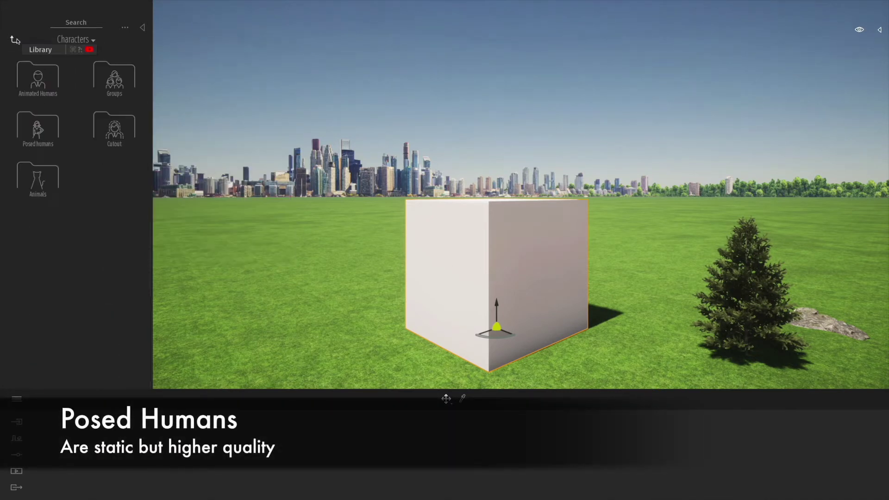
- View the Animals, Groups and Cutout collections, then return to the library root
click(38, 178)
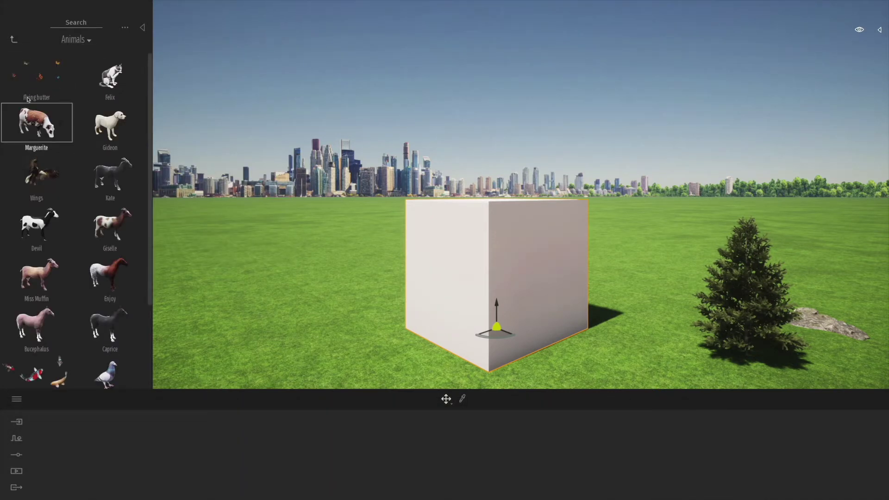
click(14, 39)
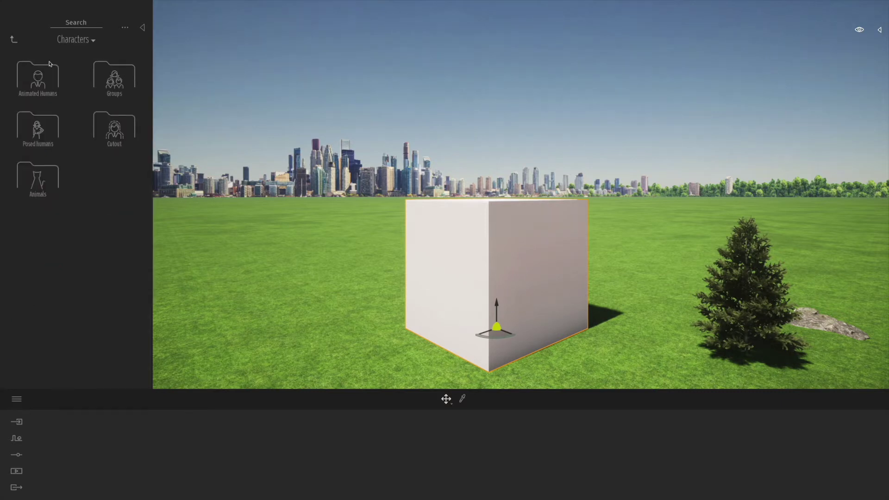
click(104, 80)
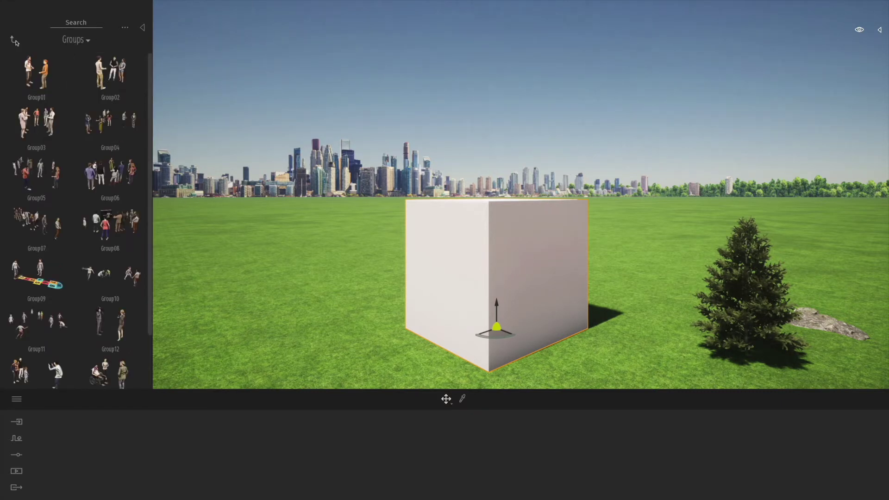
click(14, 39)
click(111, 128)
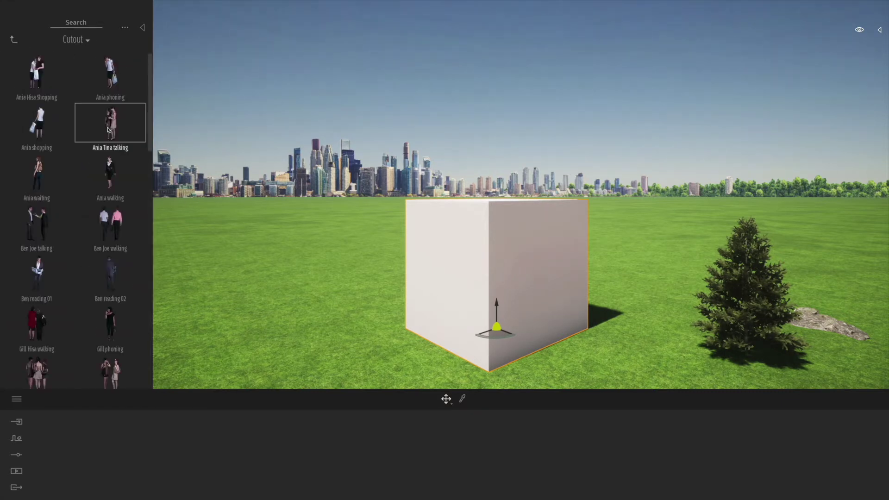
click(14, 41)
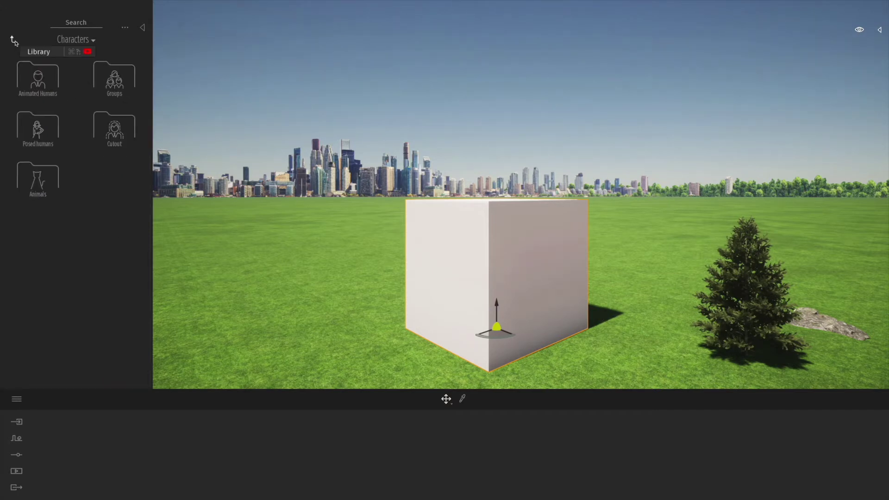
click(14, 40)
- Browse the Vehicles > Cars collection, then step back up to the top-level library categories
click(114, 175)
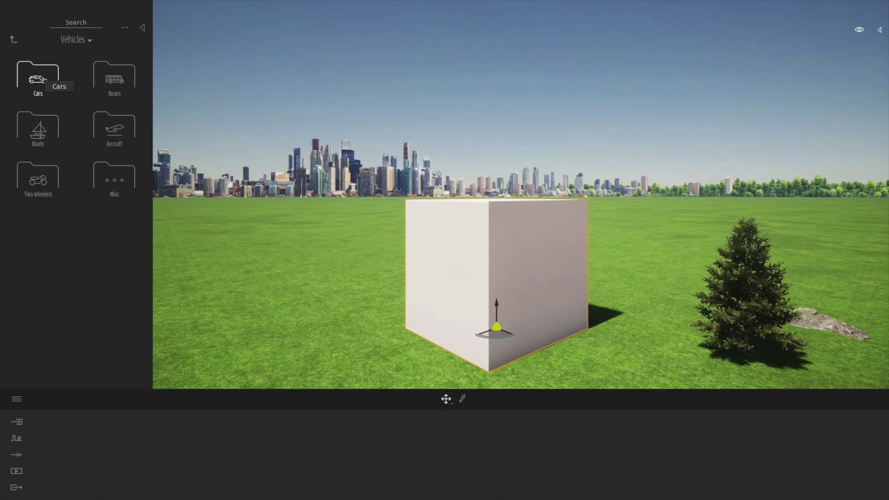
click(41, 79)
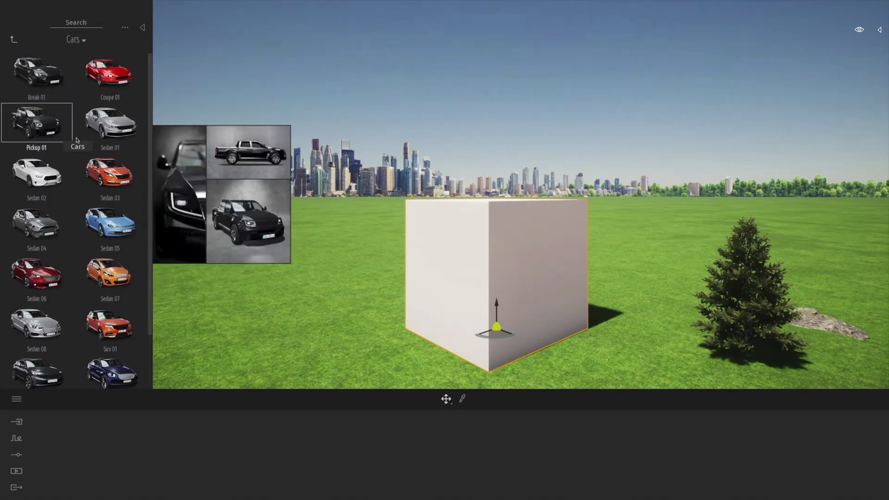
mouse_move(21, 50)
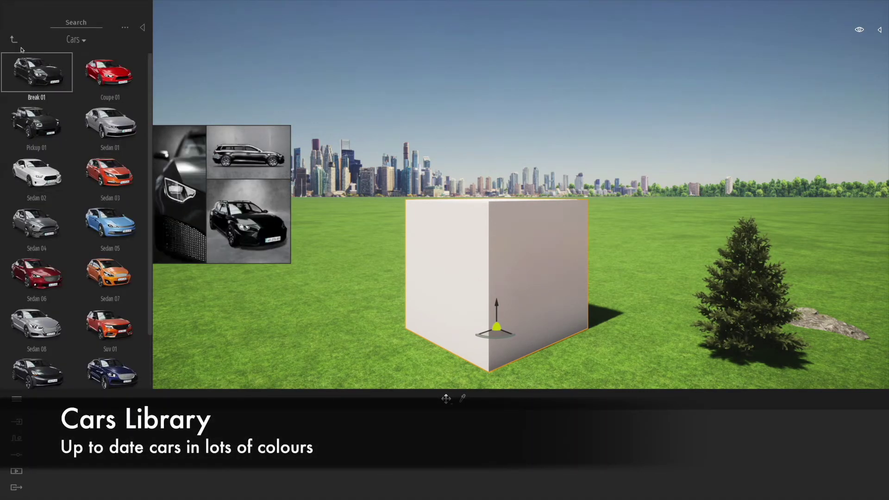
click(15, 40)
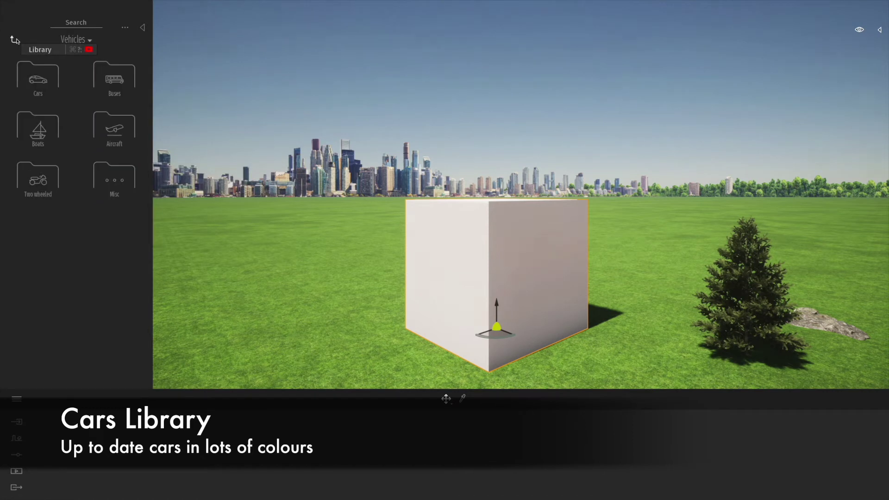
click(16, 40)
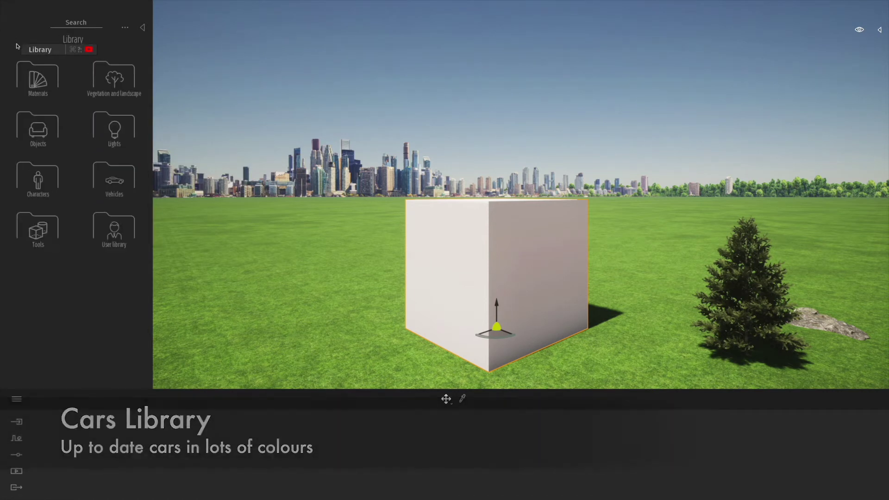
- Browse the Tools collections Sections, Reflection Probes, Notes and Measure, then return to the library root
click(55, 234)
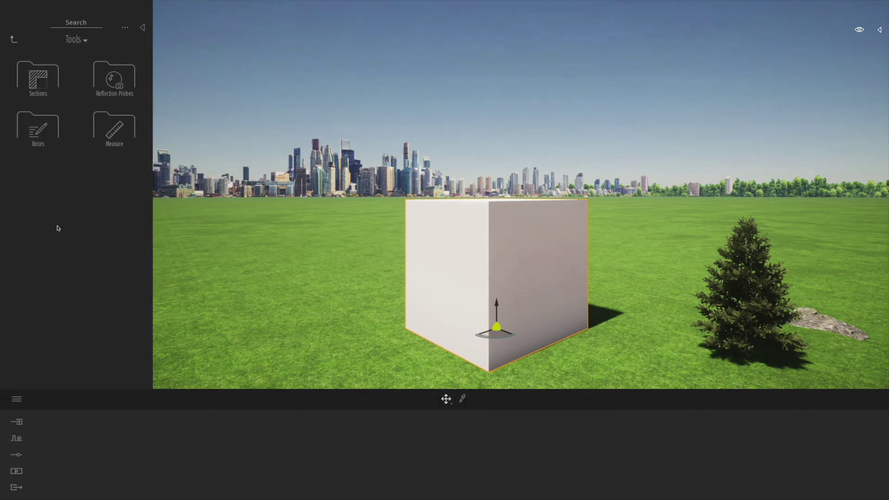
click(39, 91)
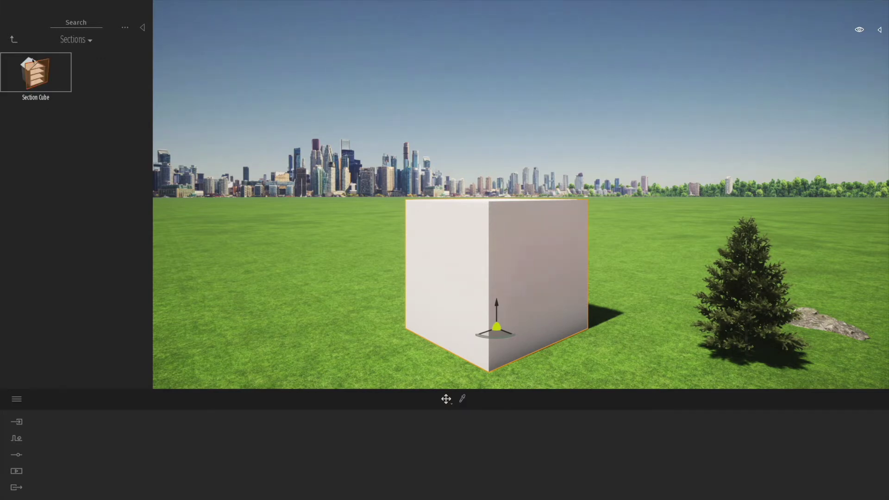
click(13, 41)
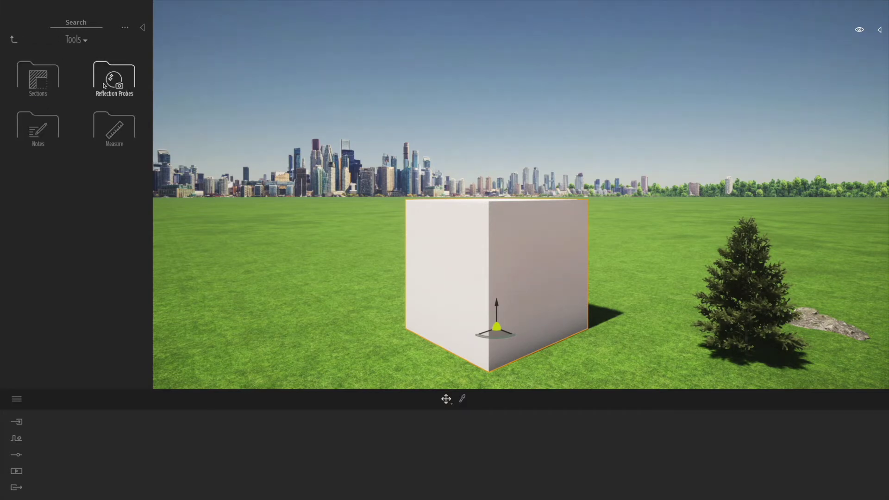
click(113, 77)
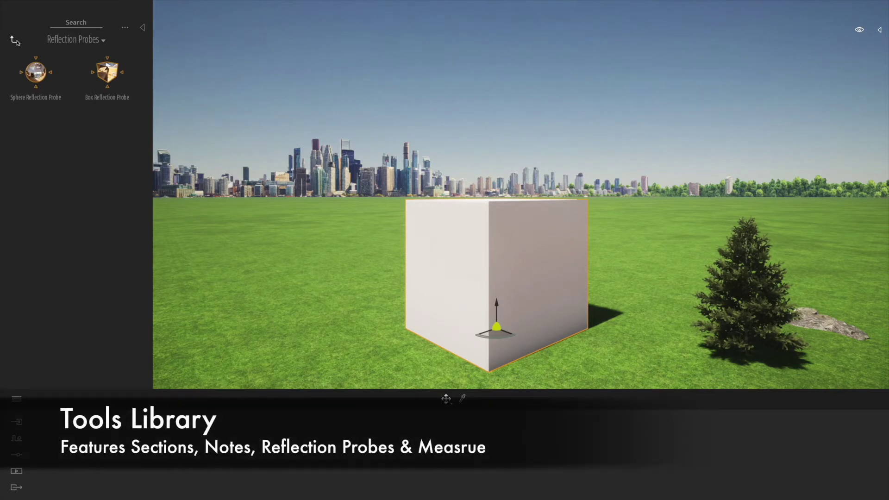
click(13, 40)
click(37, 126)
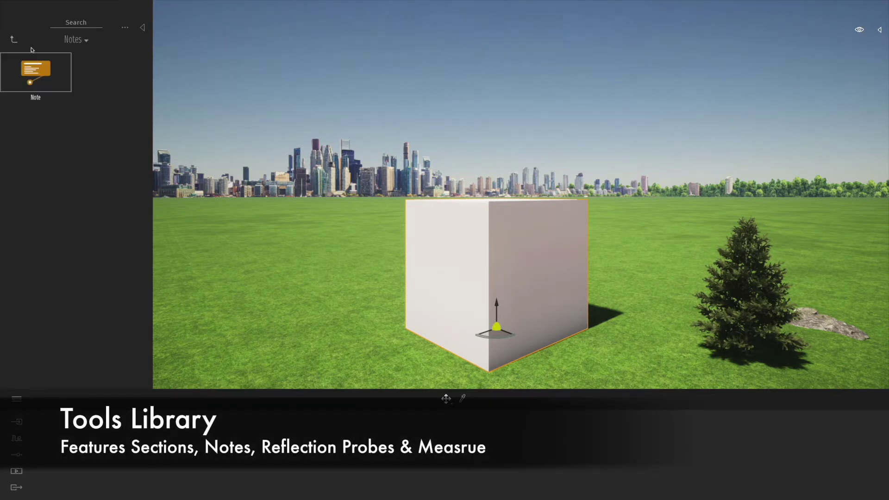
click(14, 41)
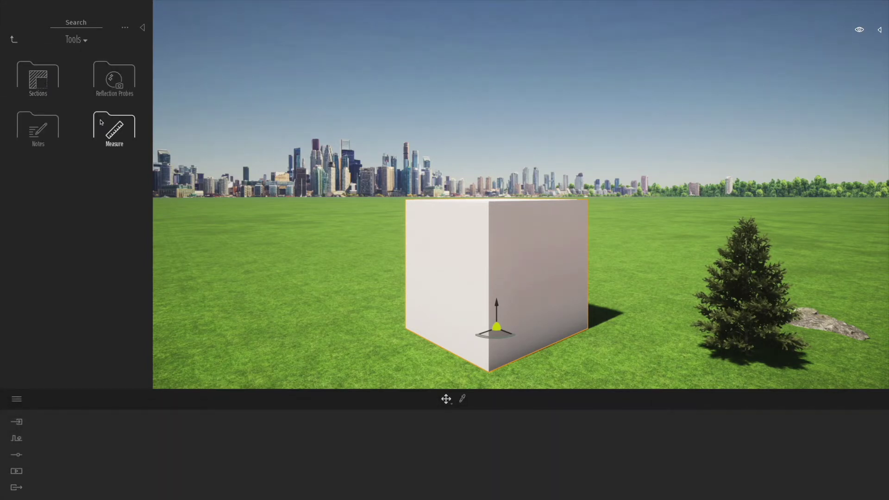
click(102, 123)
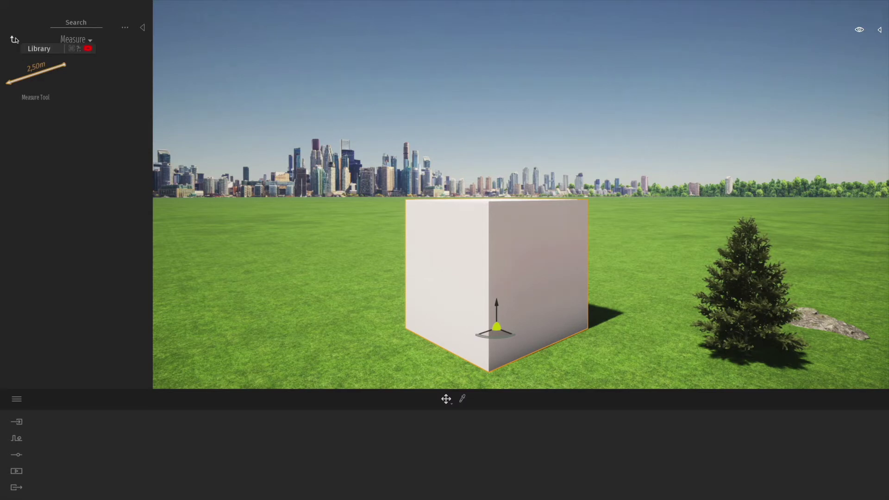
click(14, 40)
click(14, 40)
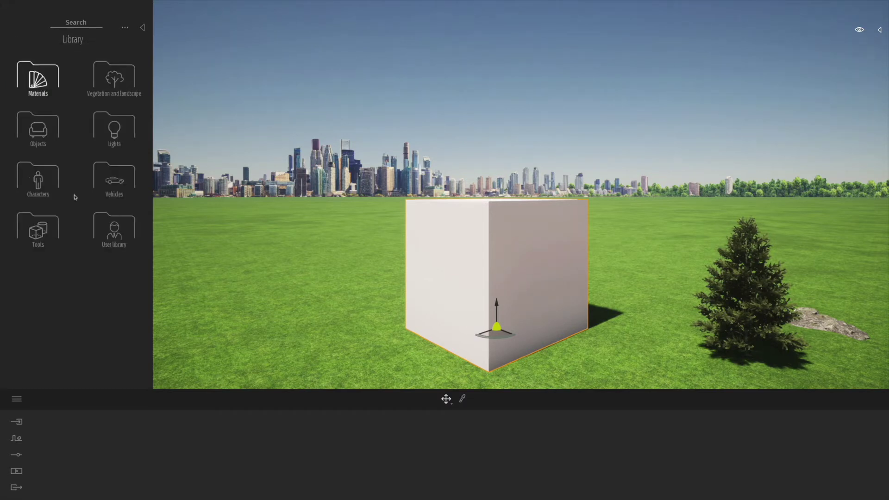
- Peek into the User library, go back, and open the Scenegraph object list
click(106, 236)
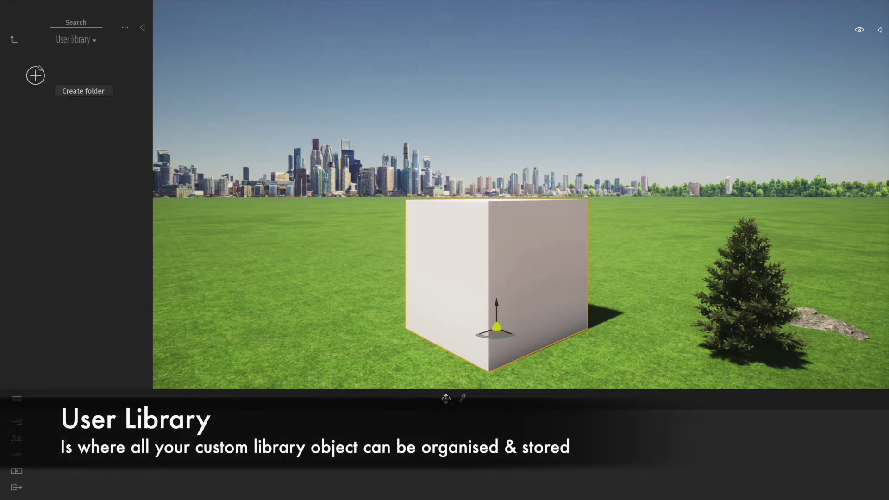
click(18, 44)
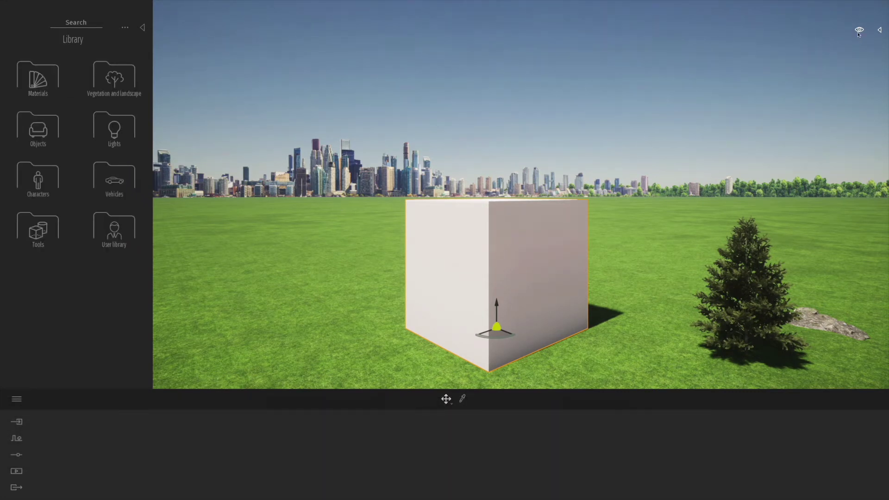
click(879, 29)
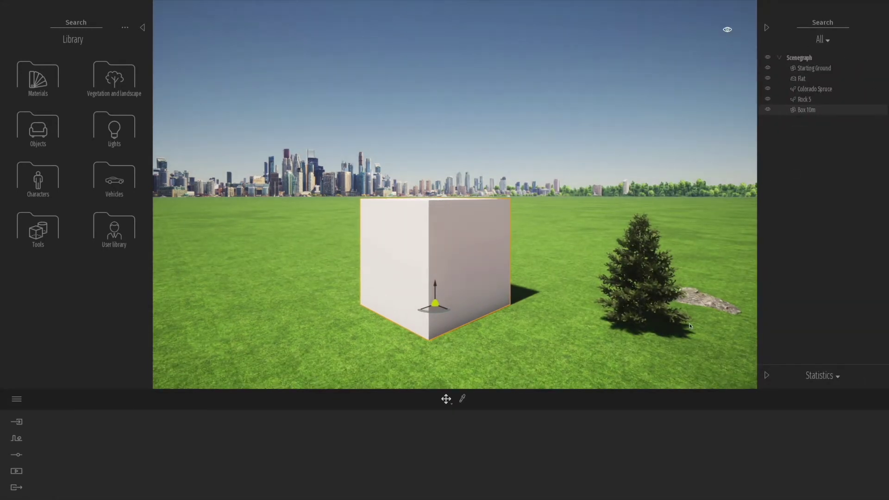
- Toggle Rock 5's visibility off and on twice, leaving it visible
click(767, 99)
click(767, 99)
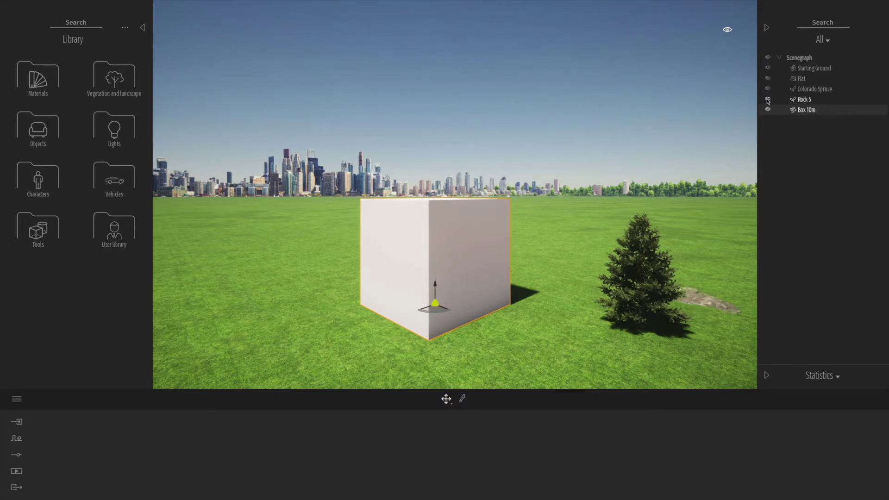
click(767, 99)
click(767, 100)
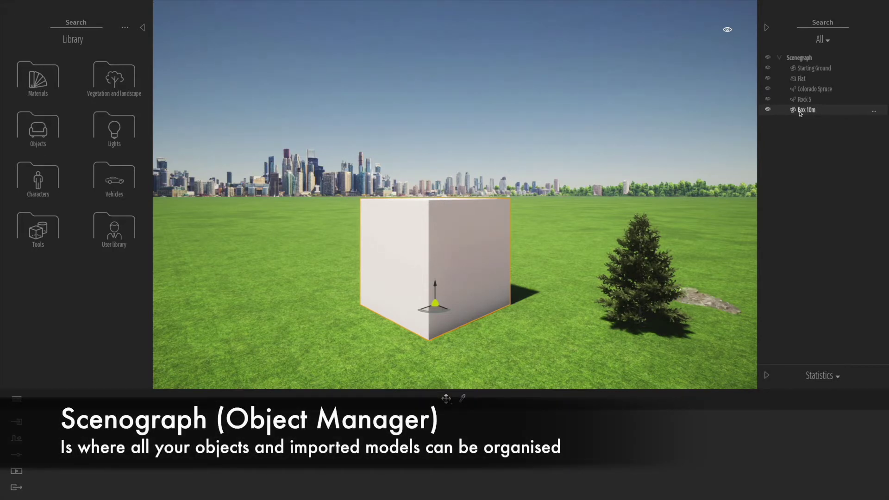
- View Box 10m's context menu, dismiss it, and expand the Statistics panel
right_click(800, 112)
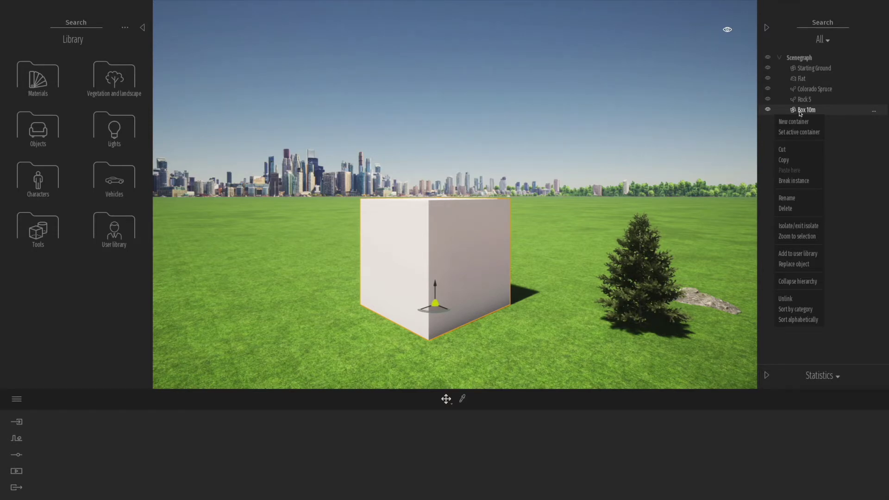
click(838, 144)
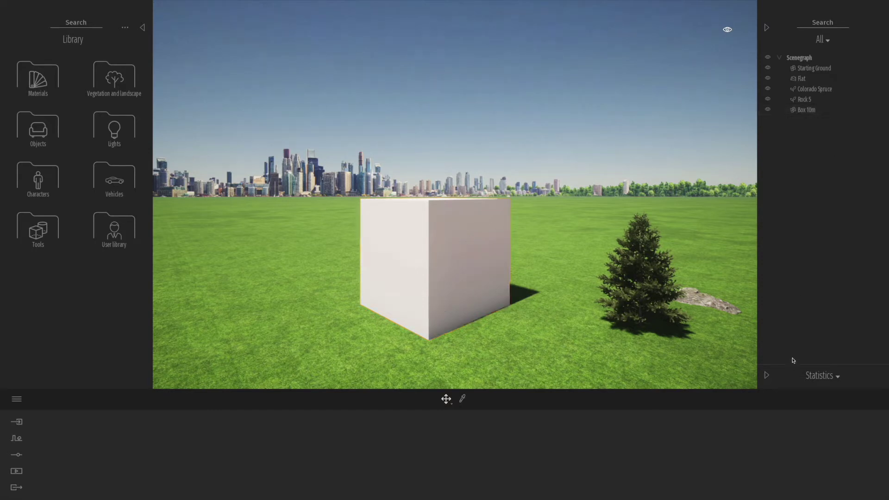
click(766, 378)
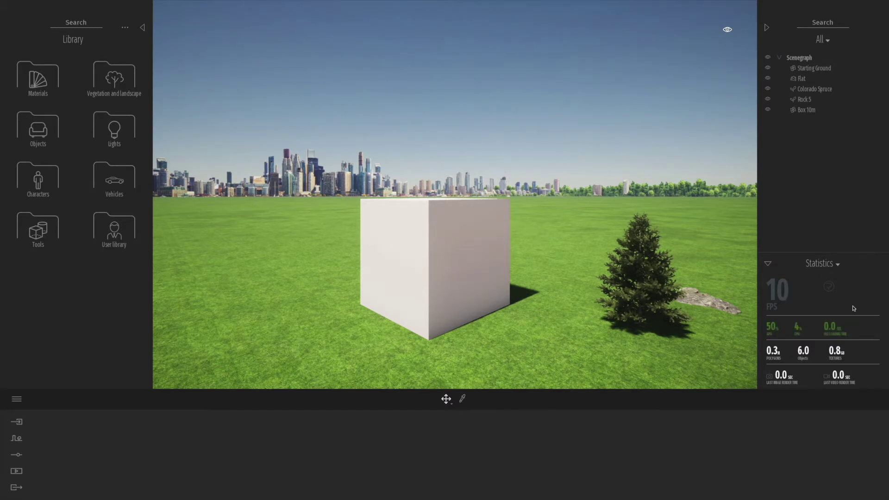
click(837, 265)
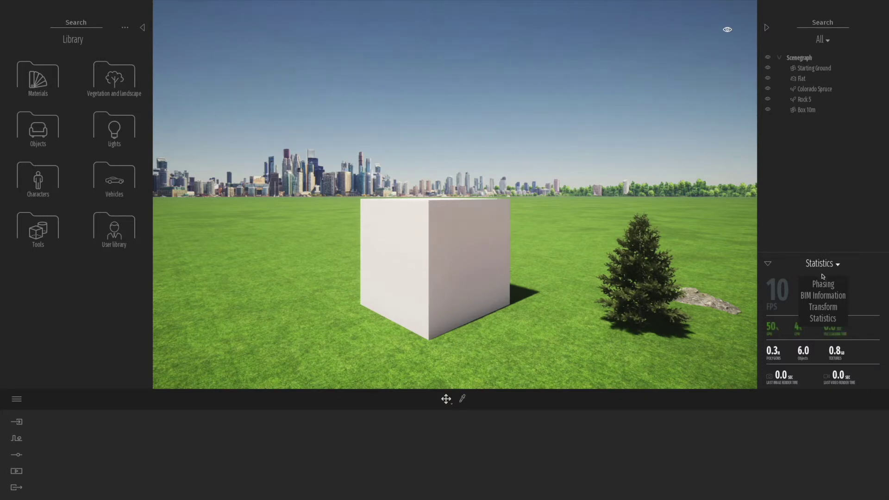
click(822, 284)
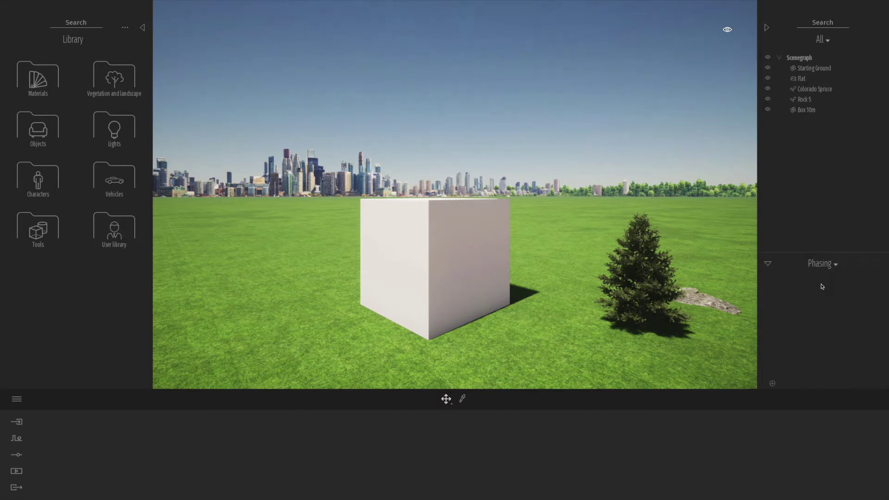
click(766, 264)
click(833, 376)
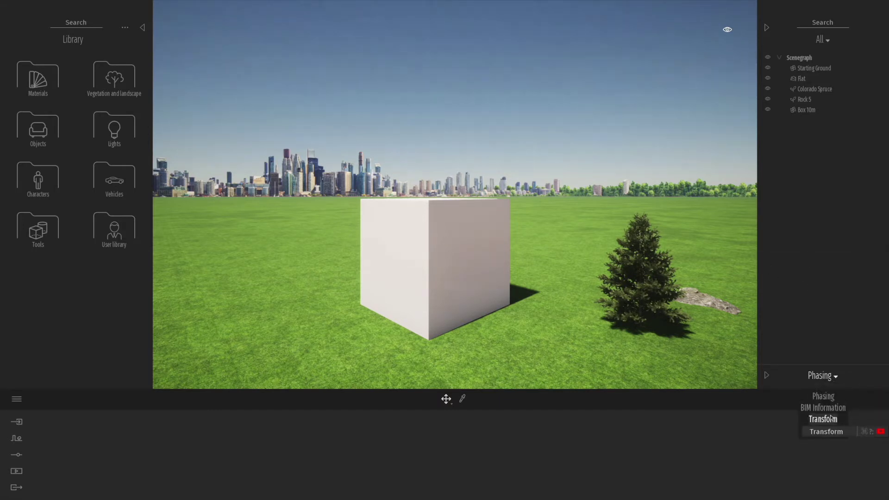
click(829, 430)
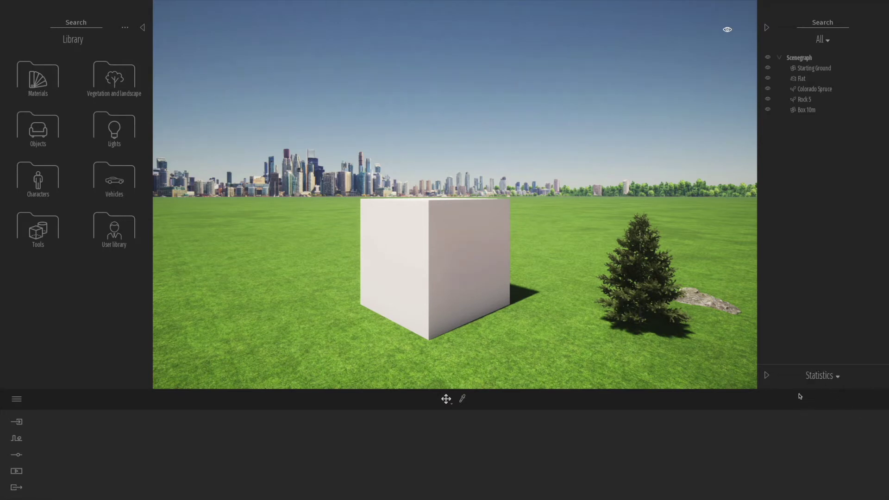
click(766, 376)
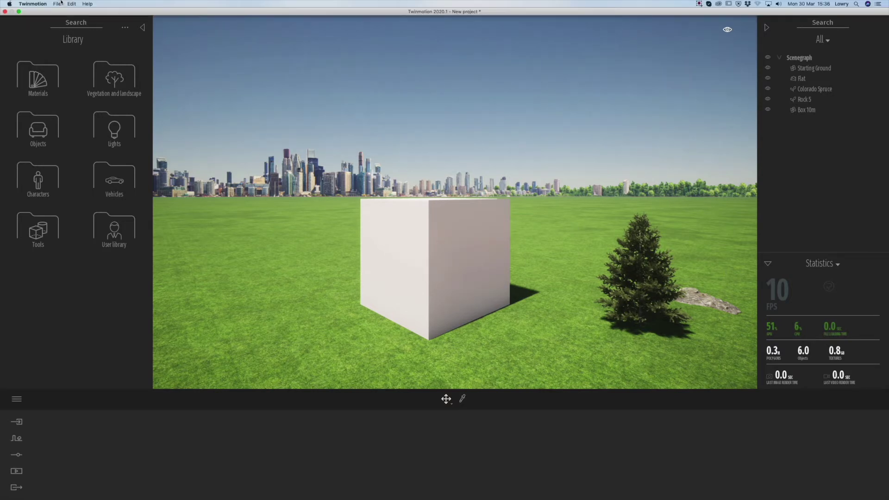
- In Edit > Preferences, try the Medium quality preset, then set it back to High
click(57, 4)
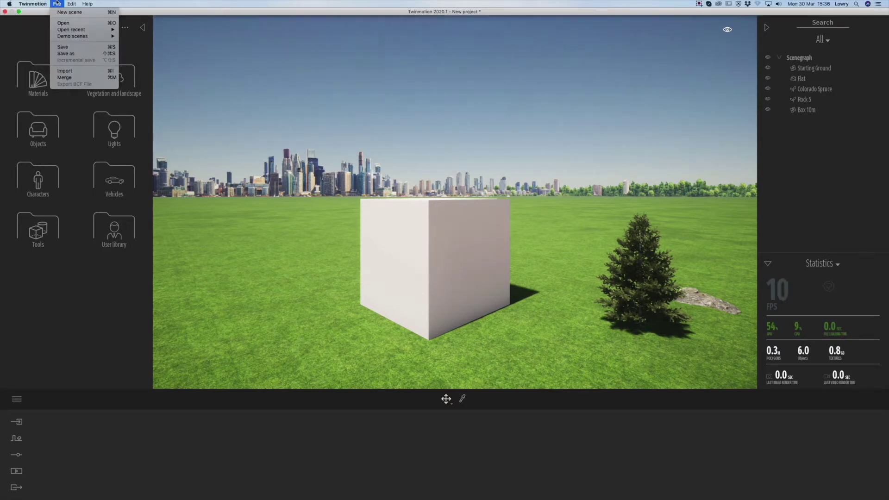
mouse_move(70, 3)
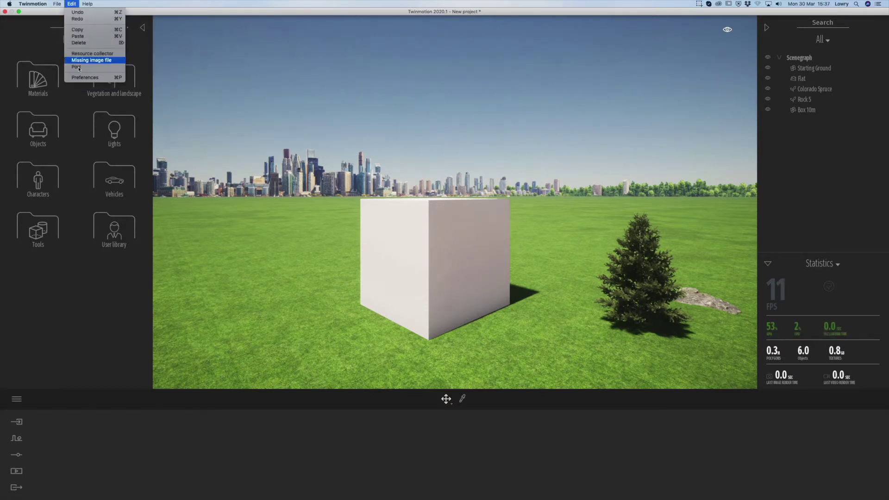
click(85, 80)
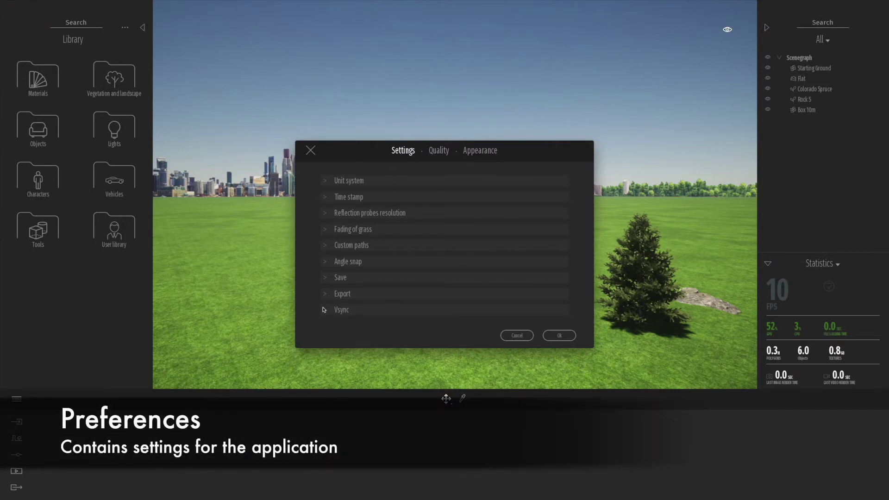
click(439, 151)
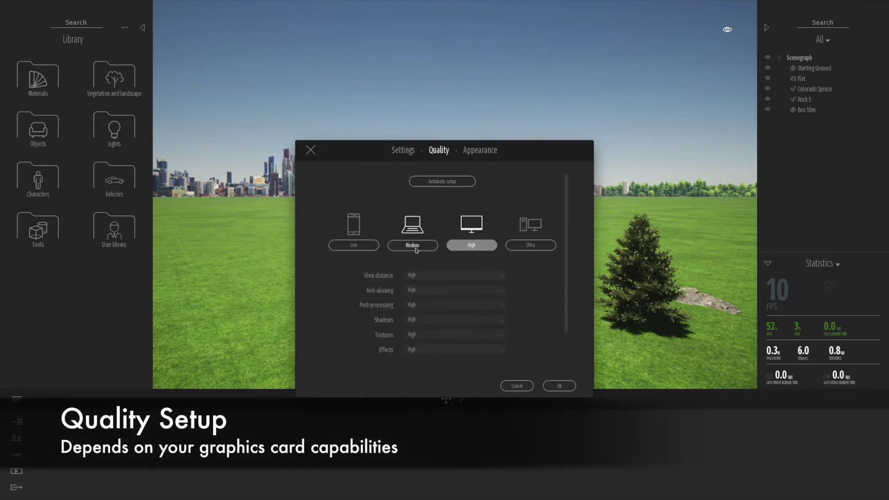
click(415, 247)
click(451, 246)
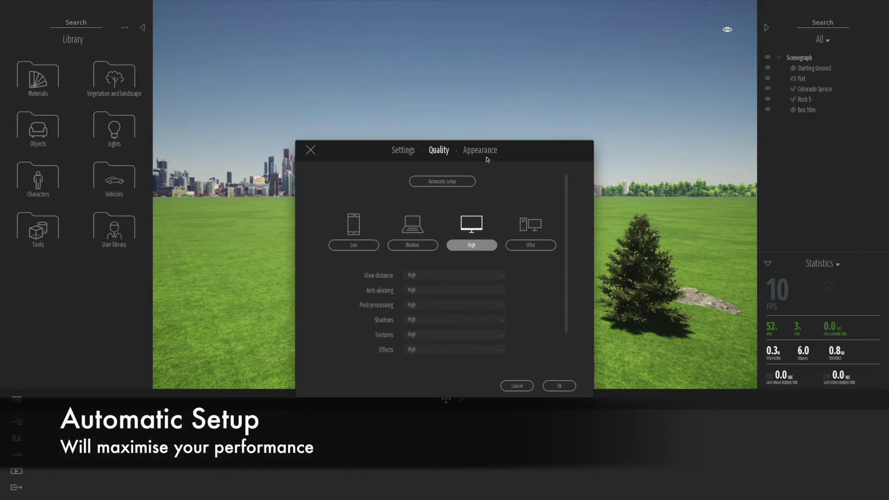
- Review the Appearance settings, accept the preferences, and select the Flat landscape
click(485, 154)
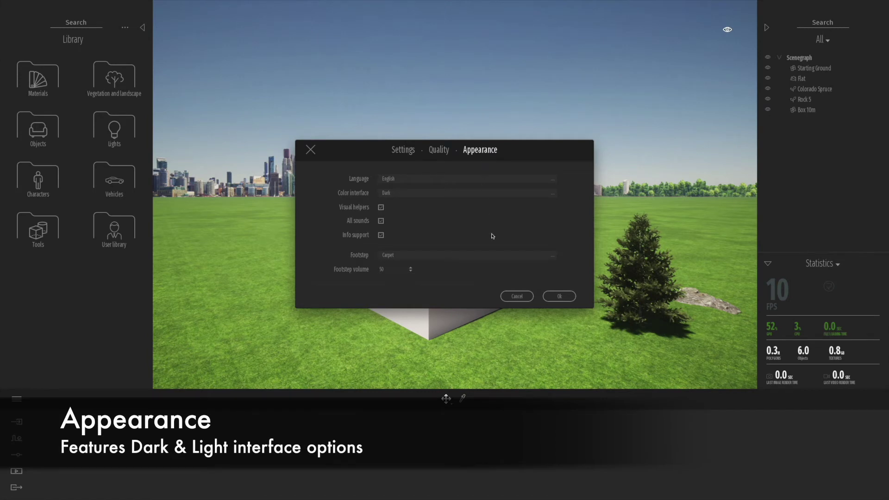
click(559, 297)
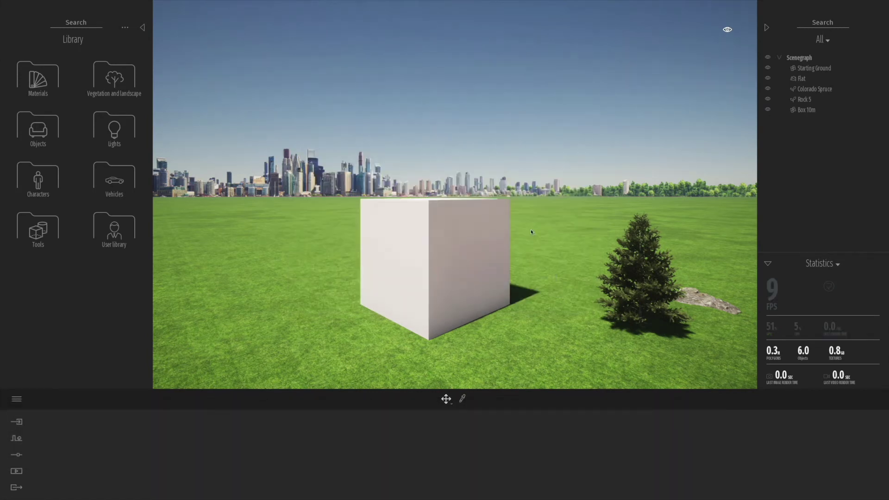
click(309, 281)
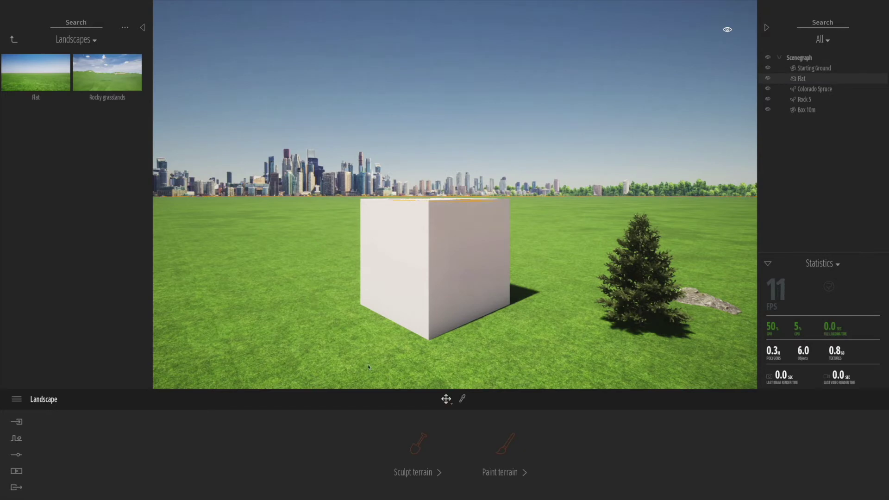
- Look at the Flat landscape's Sculpt terrain and Paint terrain tools, then switch to the Import section
click(419, 452)
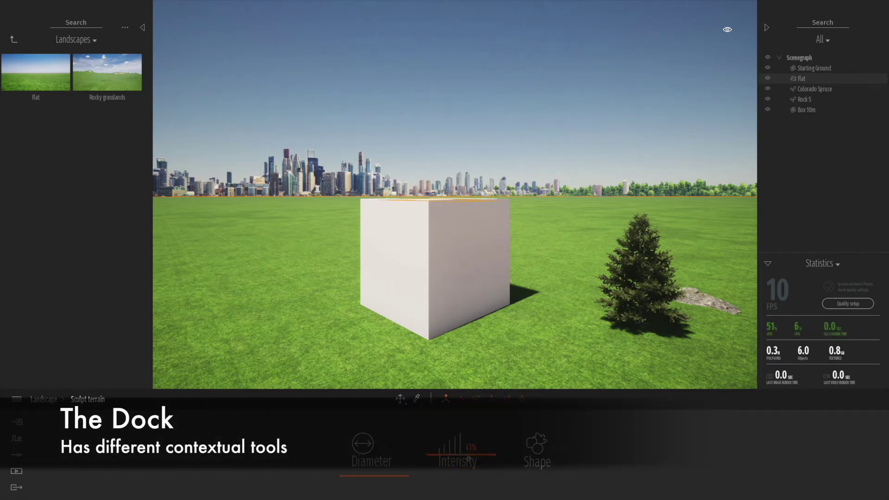
click(59, 400)
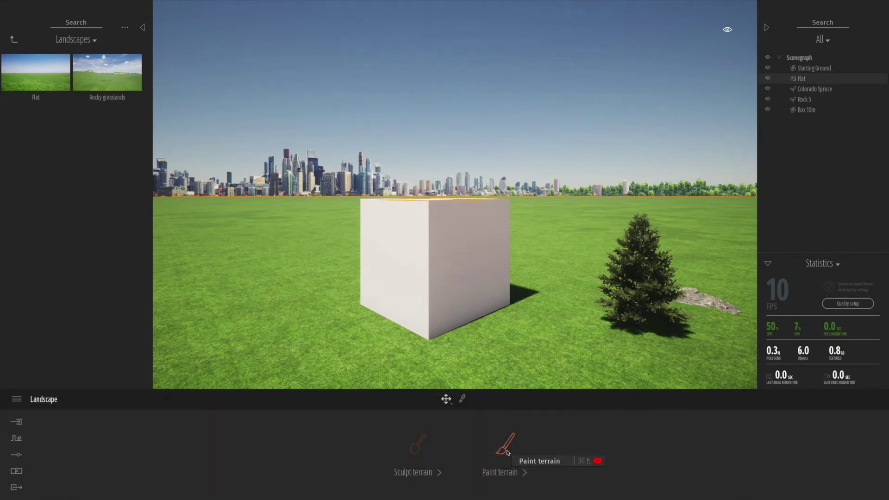
click(503, 473)
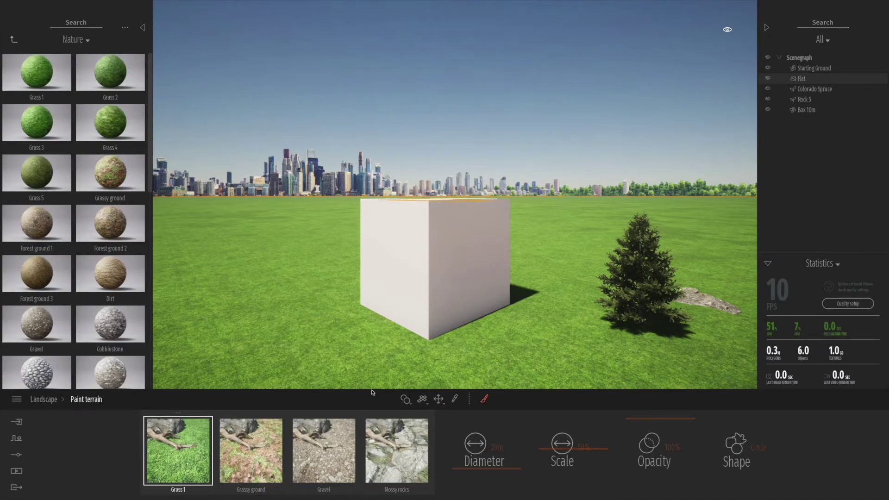
click(18, 423)
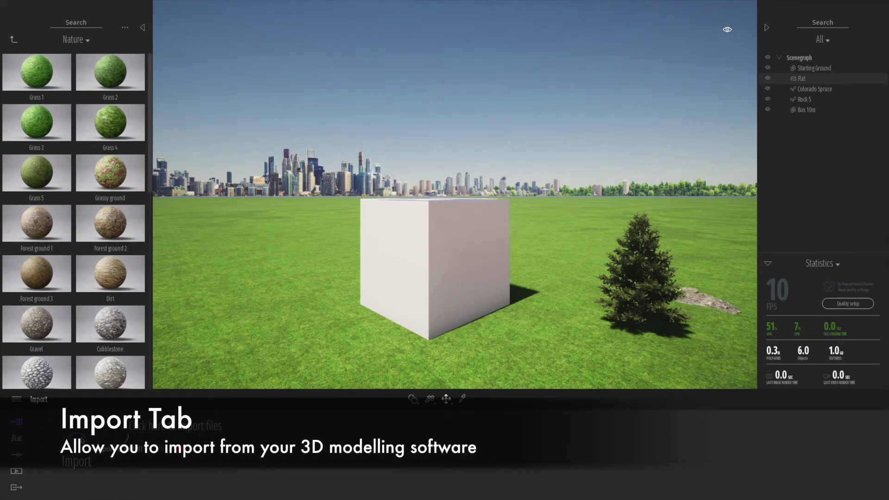
- Open the import dialog, view its geometry and Landscape options, and cancel without importing
click(77, 443)
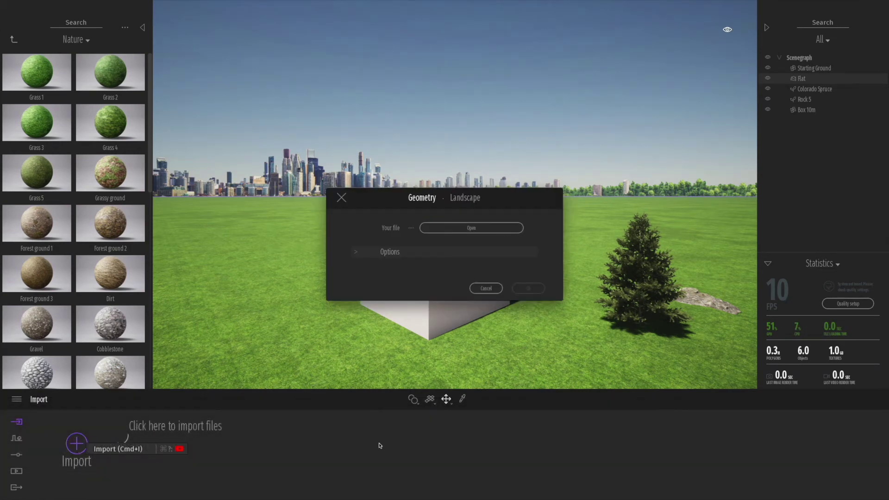
click(356, 253)
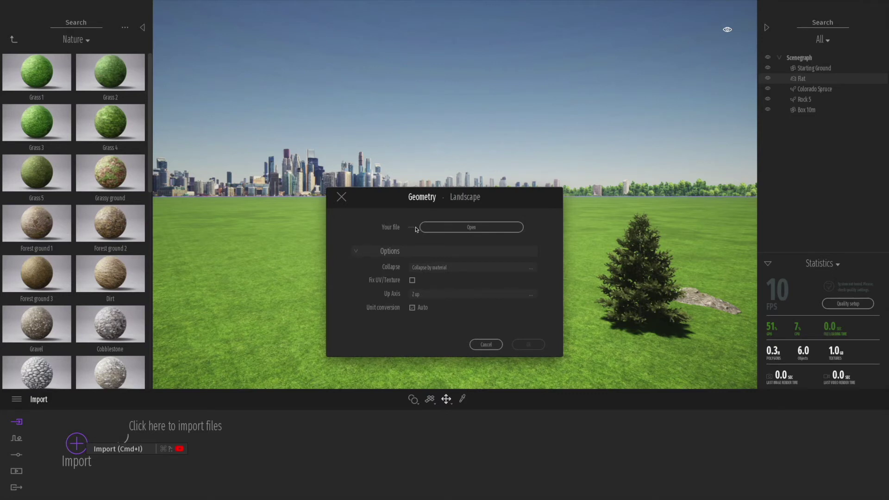
click(470, 200)
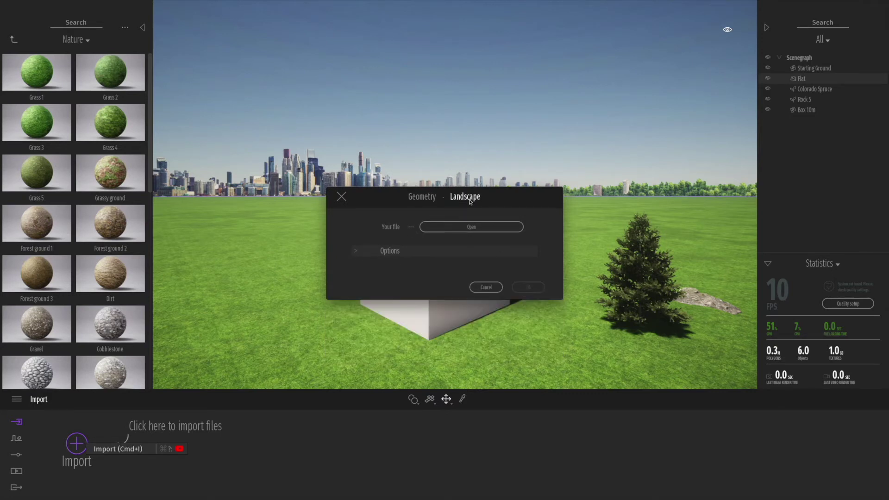
click(486, 287)
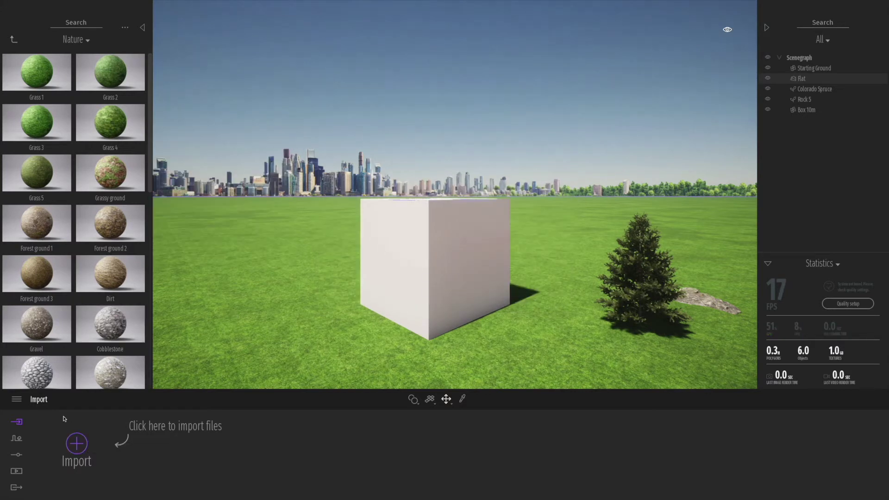
- Show the Context, Settings, Media and Export sections in turn
click(20, 443)
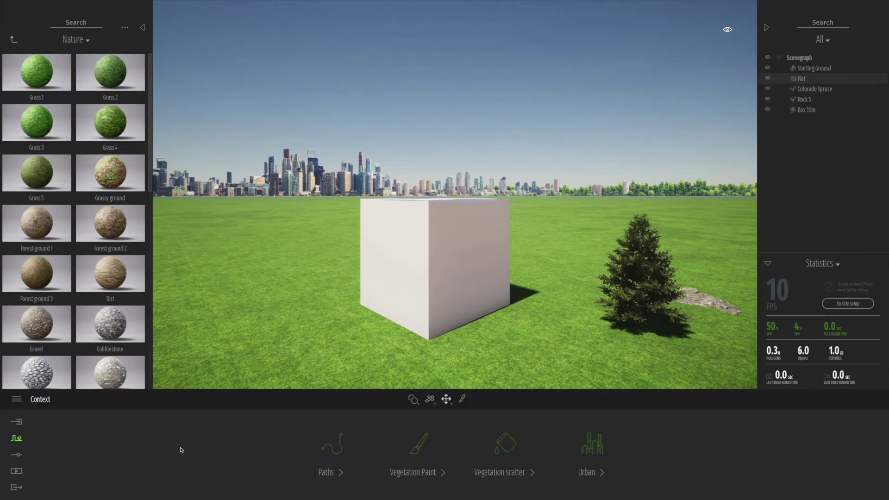
click(21, 454)
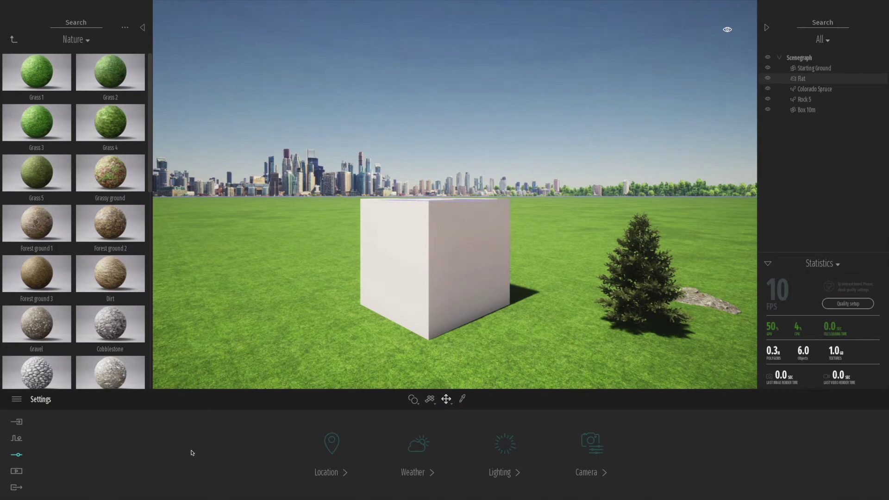
click(17, 471)
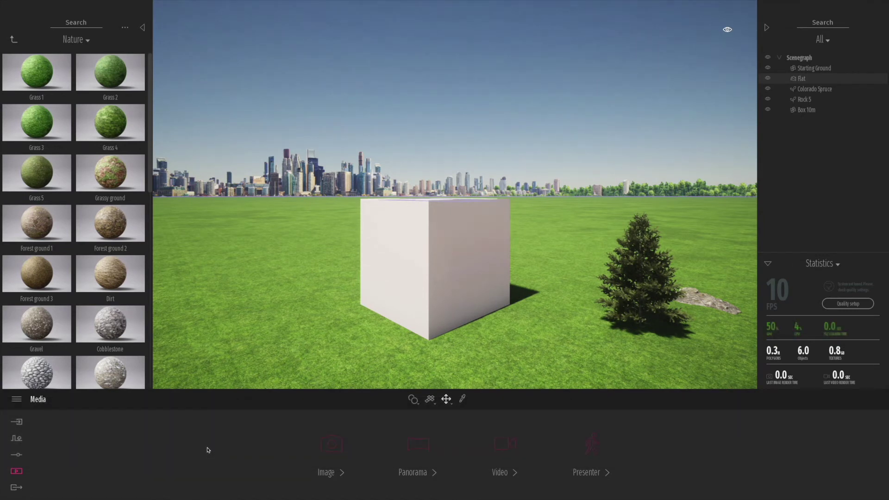
click(16, 487)
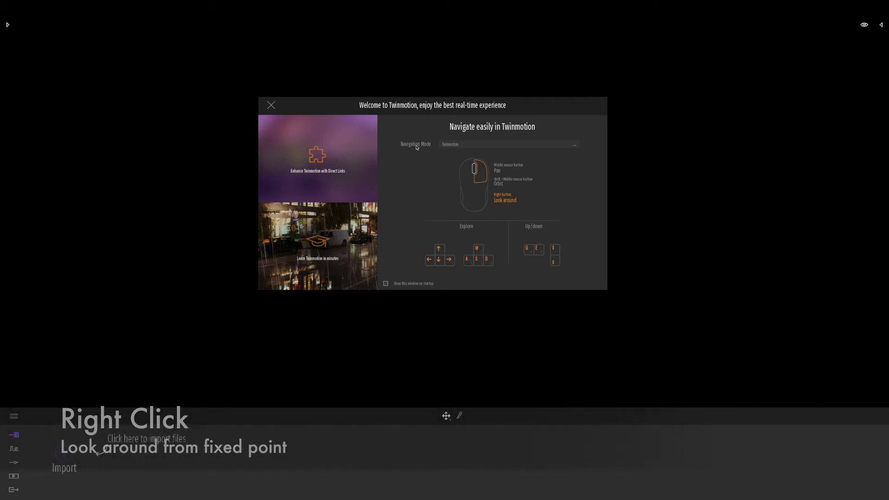
- Switch navigation mode to Sketchup, back to Twinmotion, and close the Welcome window
click(461, 146)
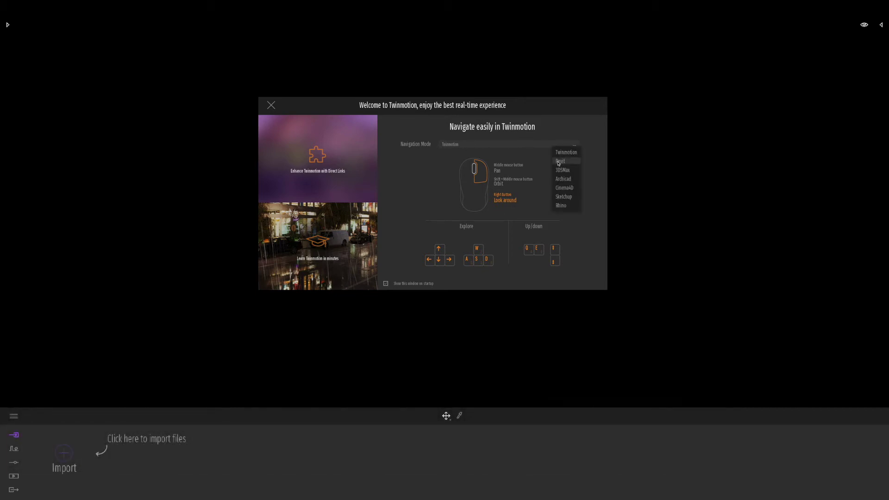
click(563, 196)
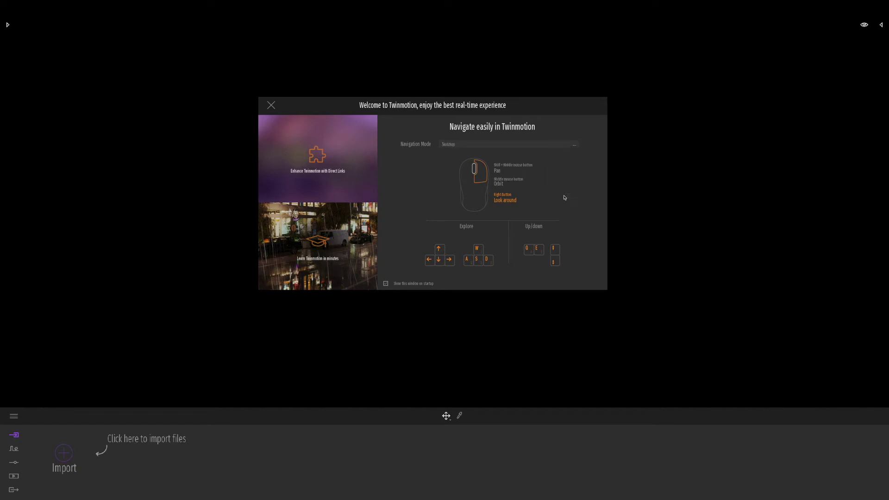
click(468, 144)
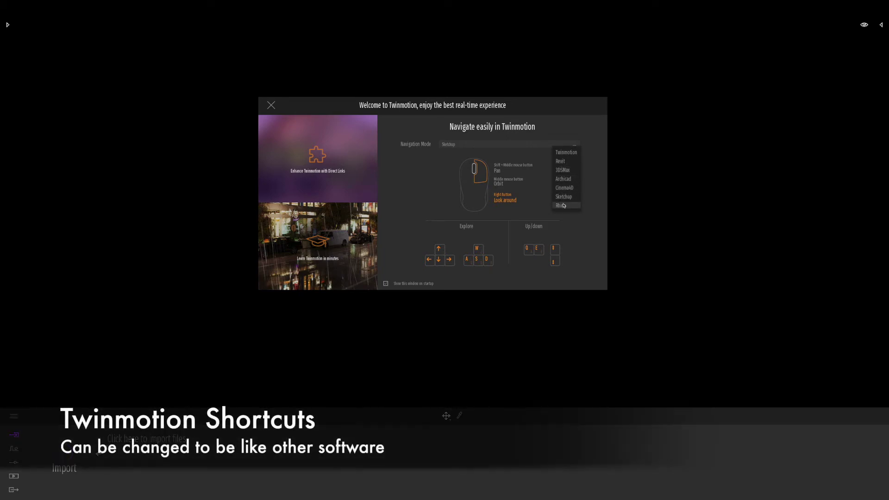
click(566, 153)
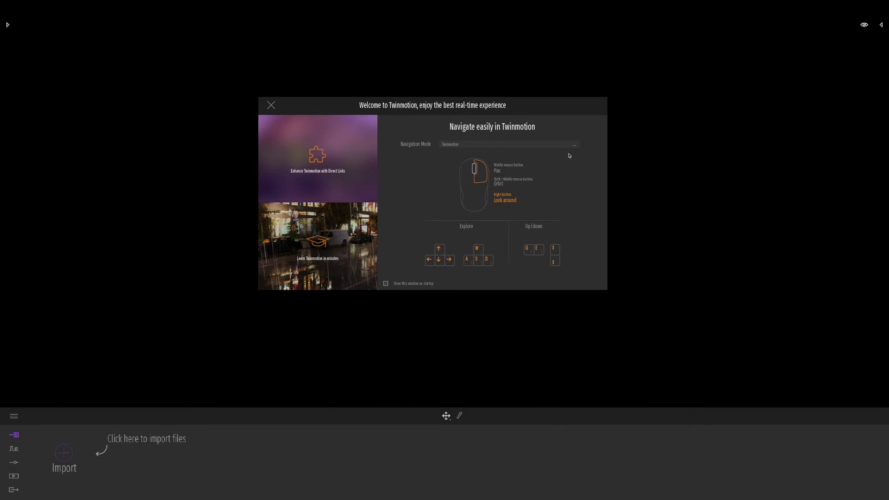
click(272, 106)
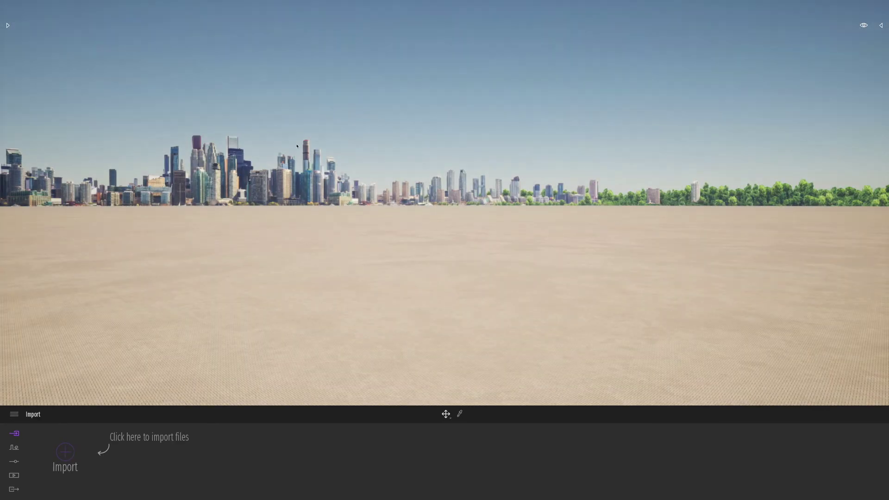
- Load the Materials room demo scene from the main menu's Demo scenes list
click(14, 414)
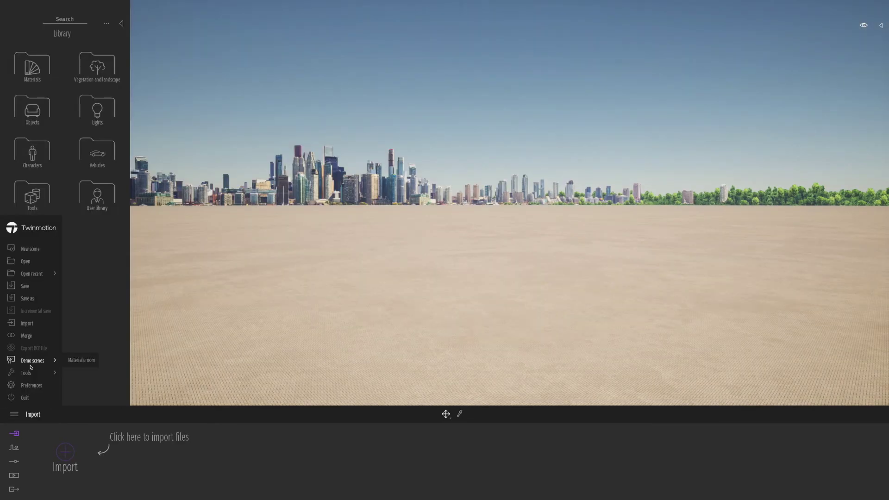
mouse_move(53, 364)
click(81, 361)
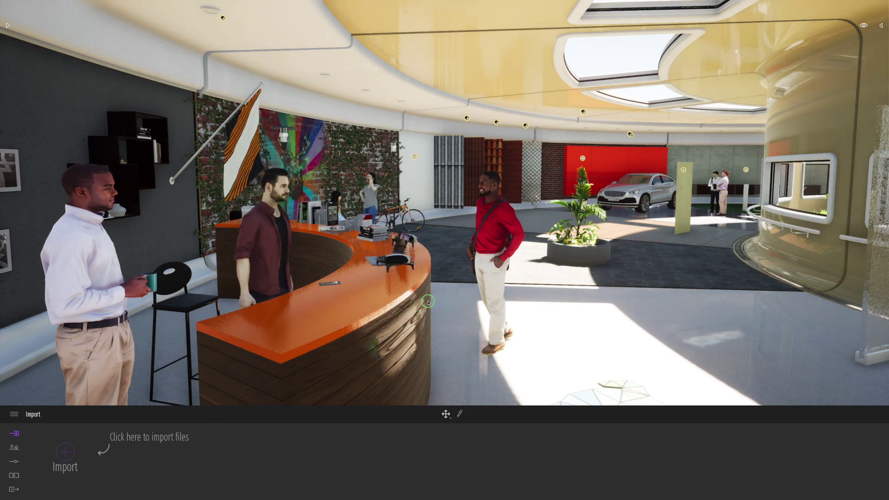
- Turn the view slightly across the reception area, then open the main menu
mouse_move(428, 303)
right_down()
mouse_move(446, 291)
mouse_move(428, 299)
mouse_move(435, 314)
right_up()
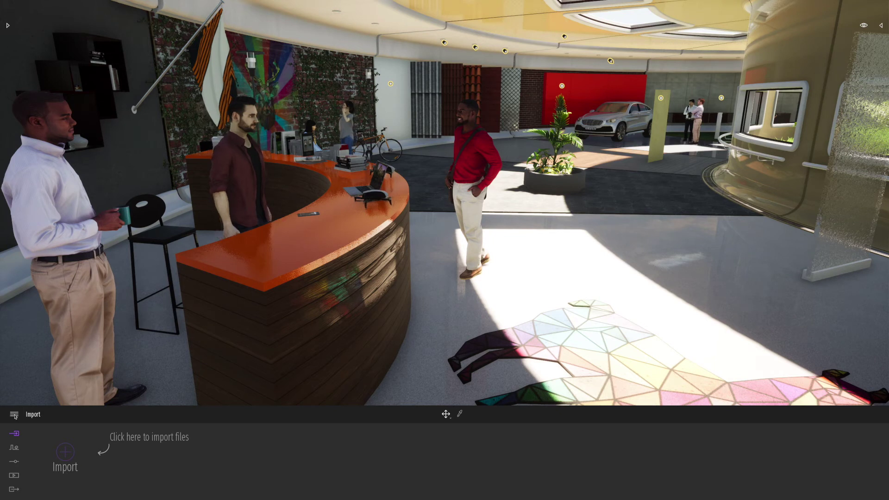
click(14, 415)
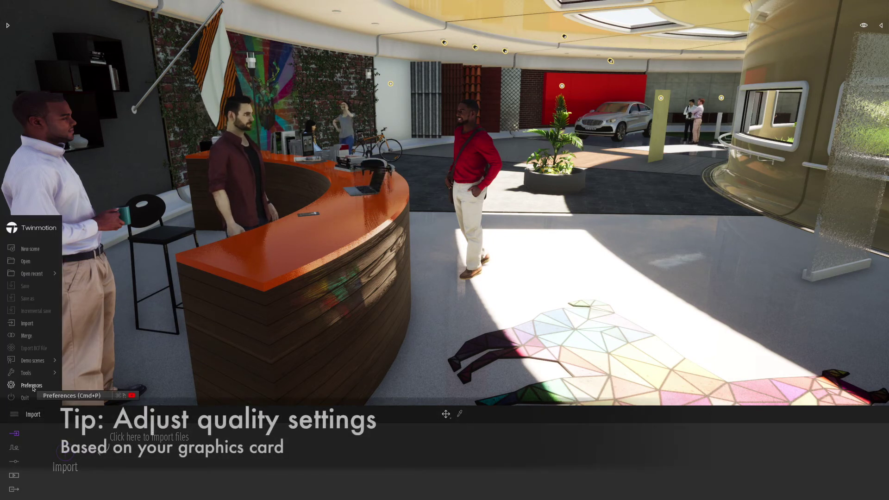
- Switch the Quality preference to Automatic setup with the Medium preset and apply it
click(33, 388)
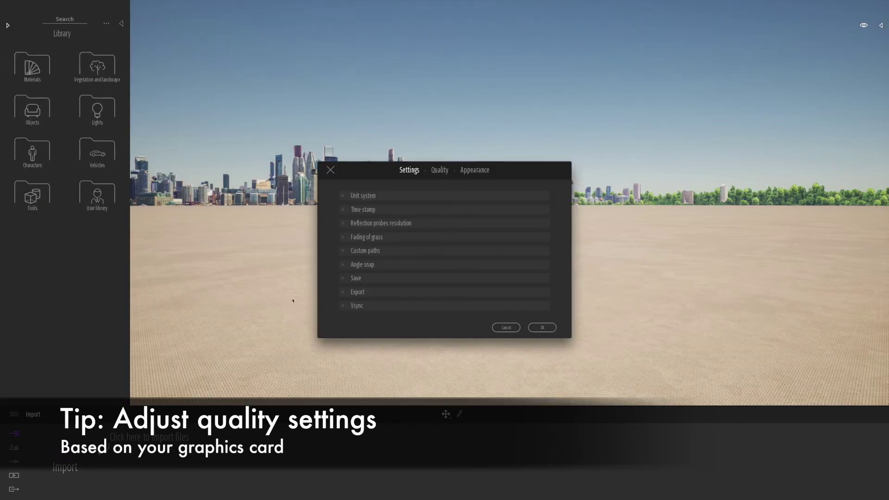
click(438, 171)
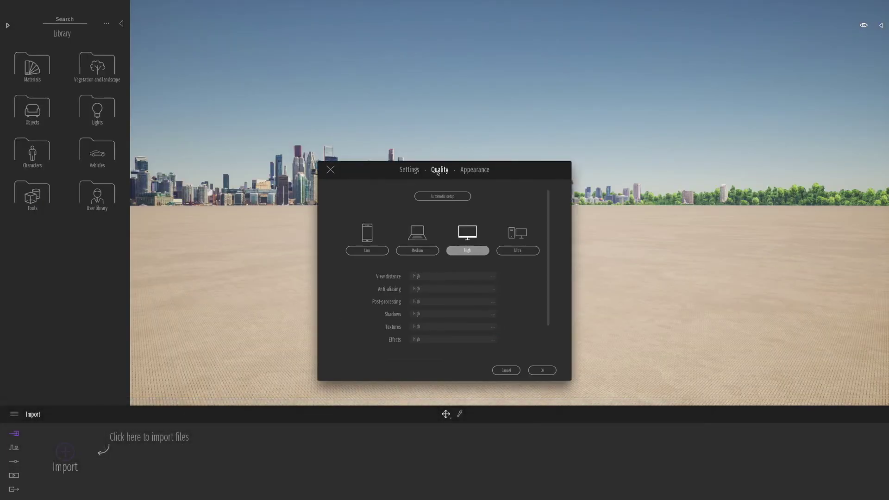
click(436, 196)
click(428, 252)
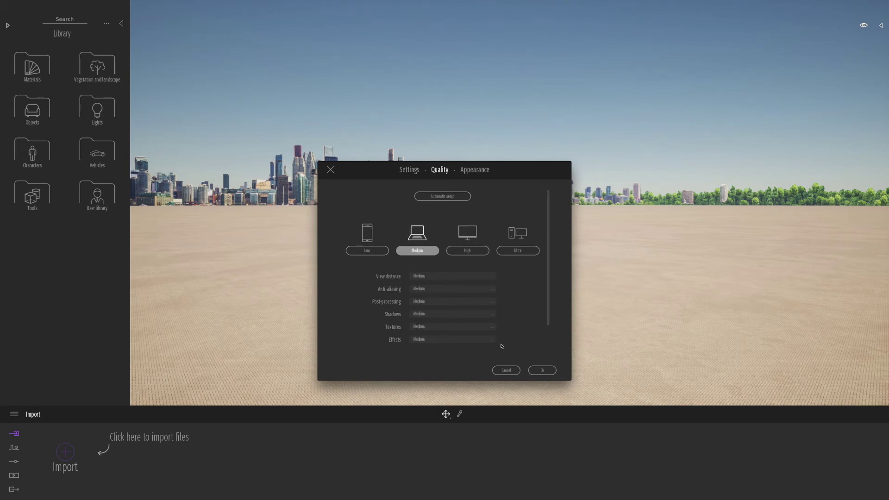
click(542, 370)
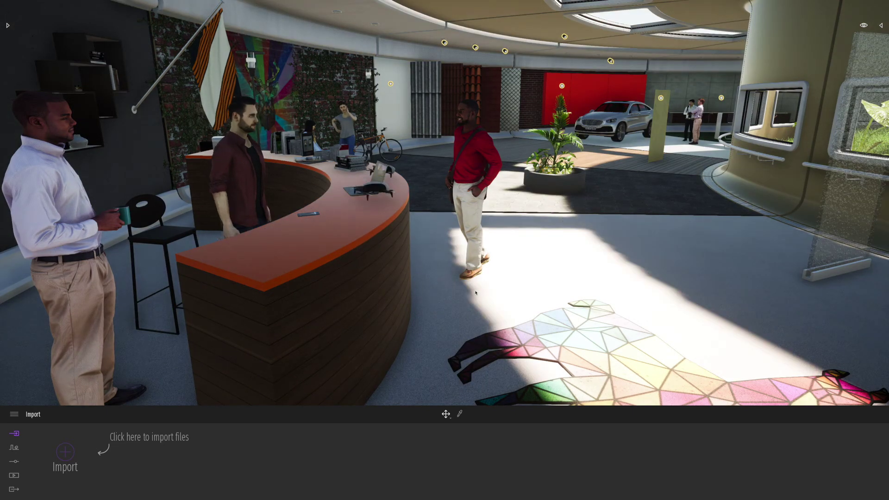
- Dolly back in the Materials room, then walk toward the brick block while turning right
scroll(474, 297, down, 5)
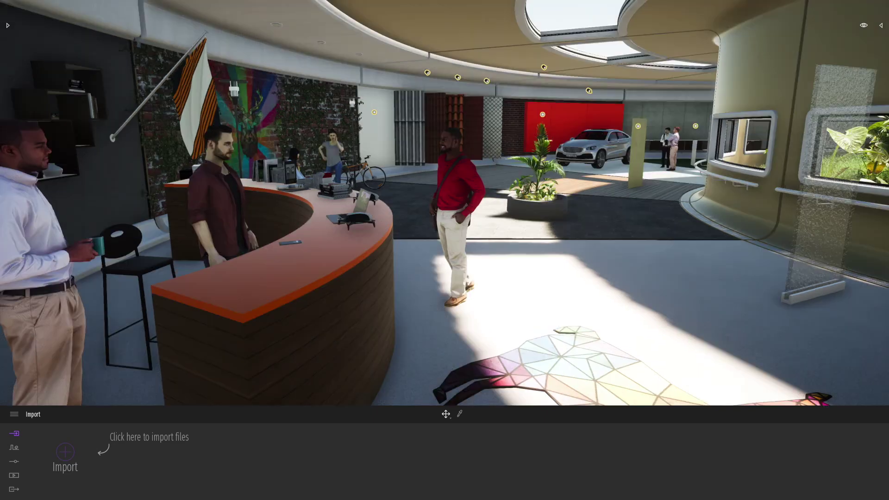
scroll(474, 296, down, 3)
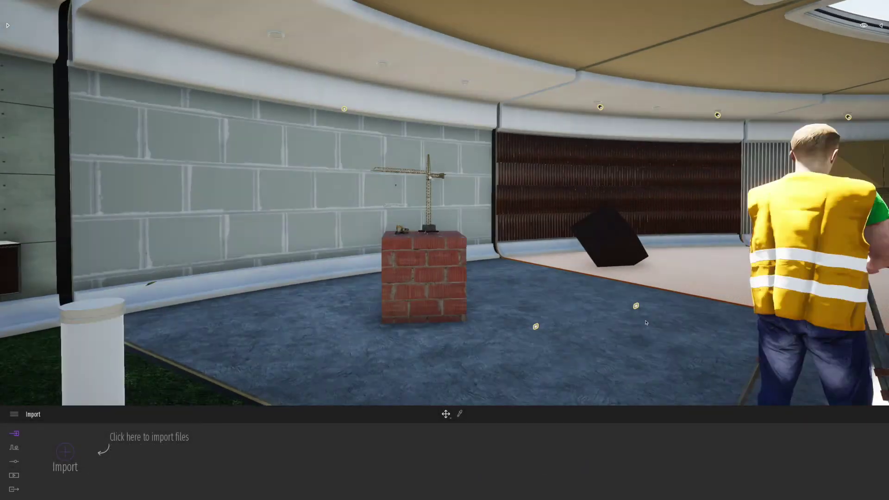
drag(645, 323, 652, 297)
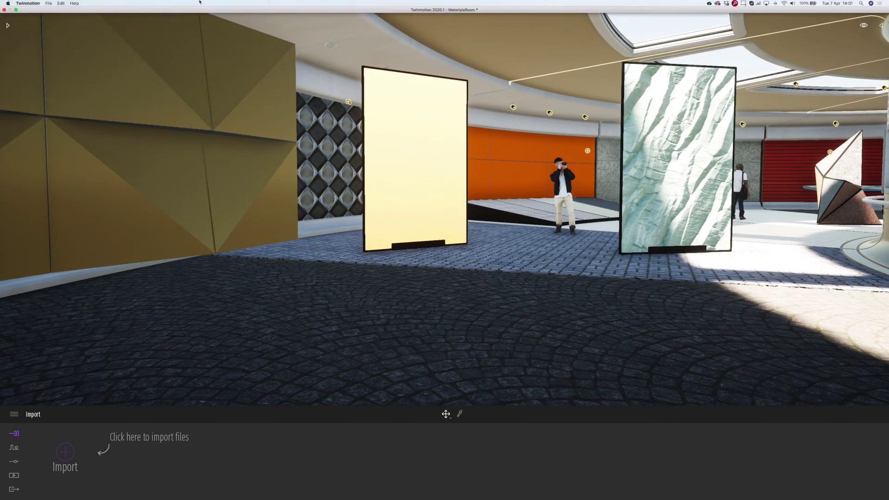
- Open the English Shortcuts sheet from Help and mark the Hide/Unhide key H
click(75, 3)
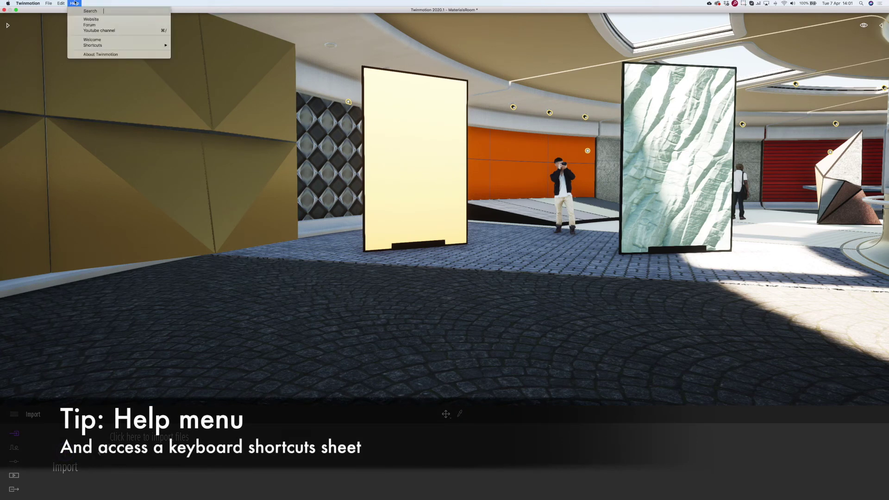
mouse_move(94, 46)
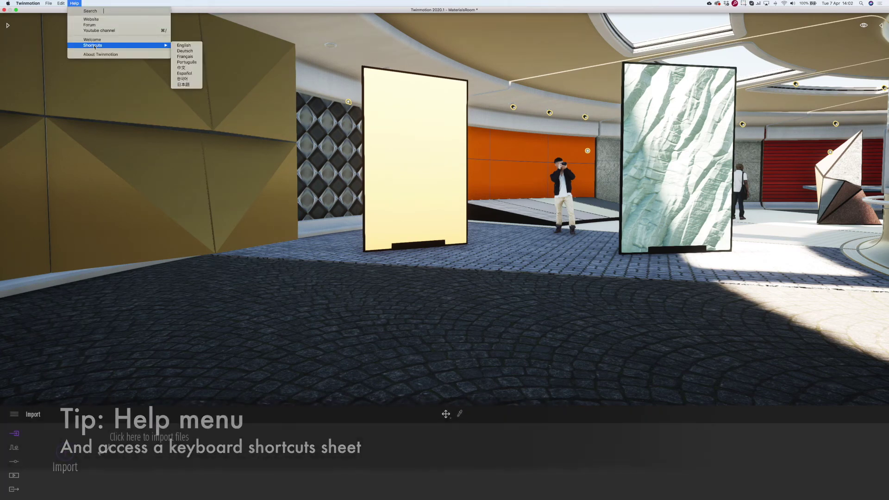
click(189, 47)
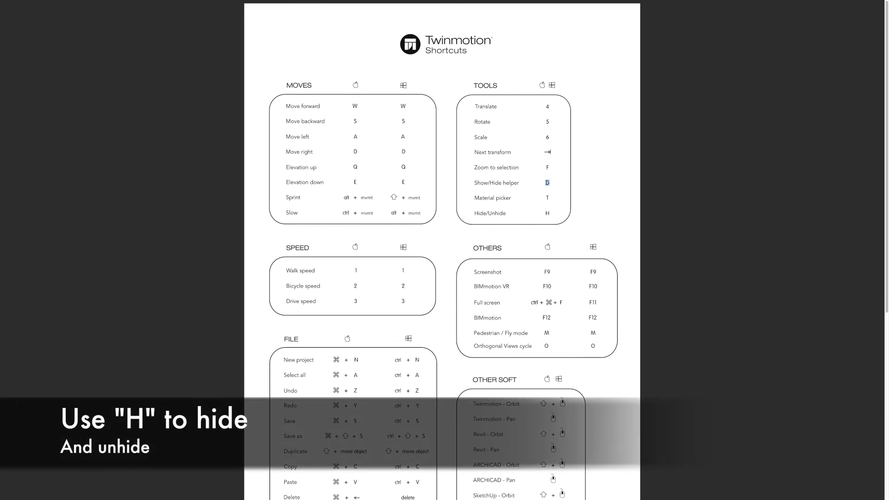
double_click(547, 213)
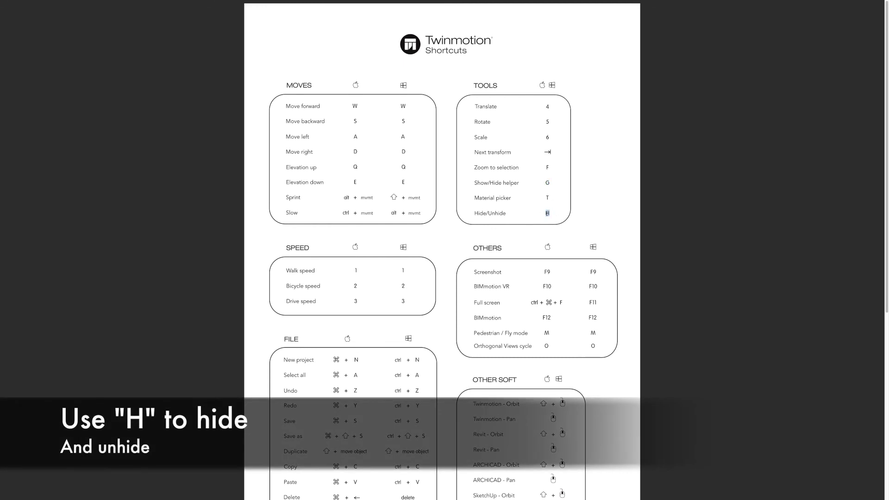